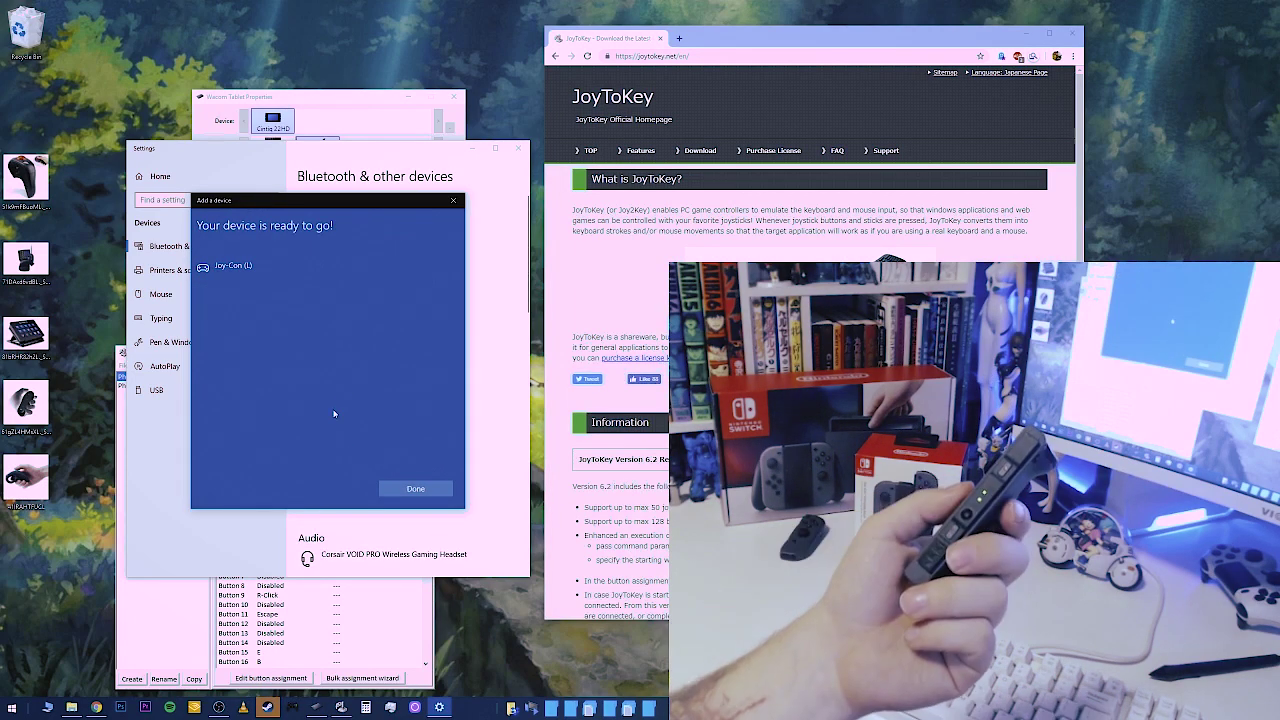
Finish pairing the Joy-Con (L) over Bluetooth and clear the settings window away to bring the JoyToKey window up on the desktop
click(406, 488)
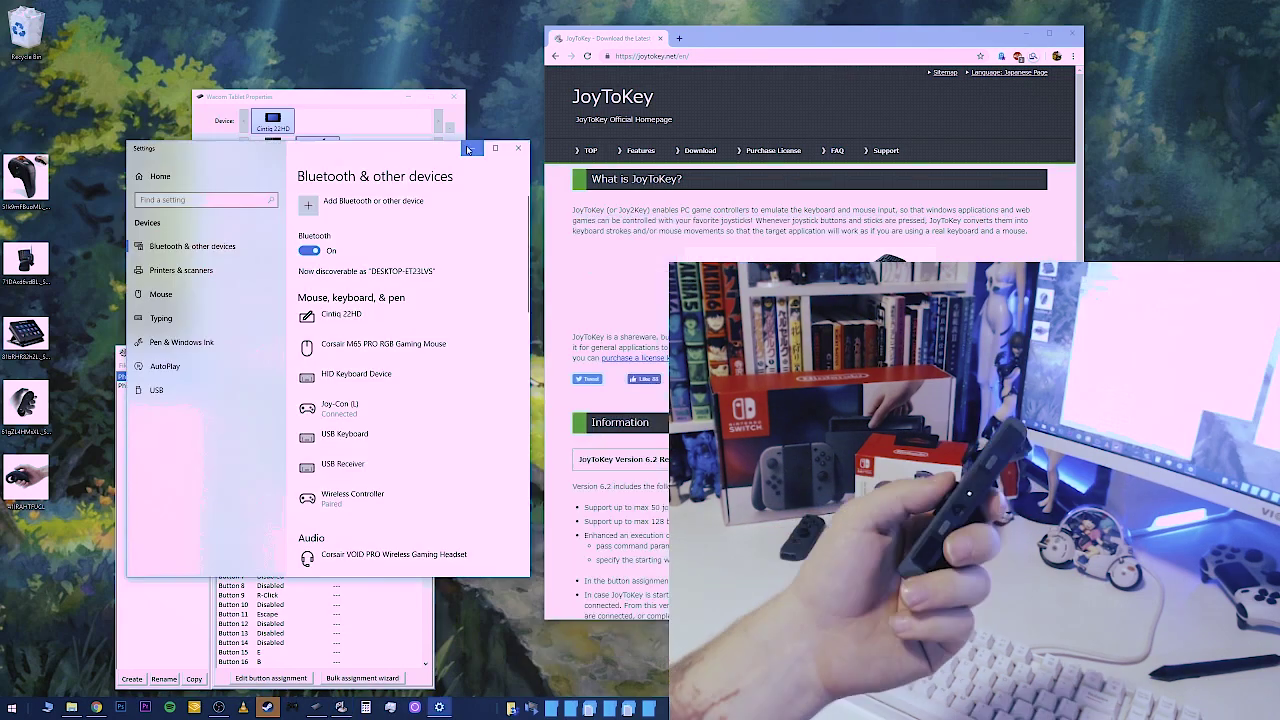
click(474, 141)
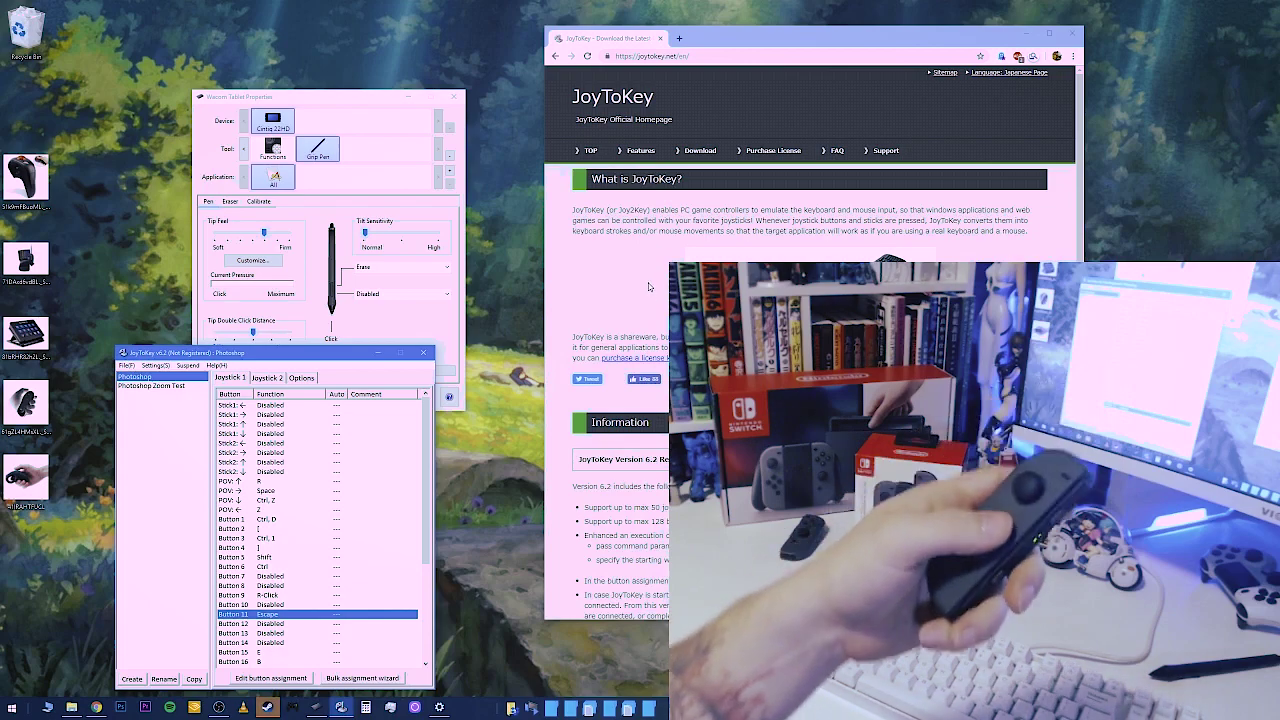
drag(208, 354, 205, 185)
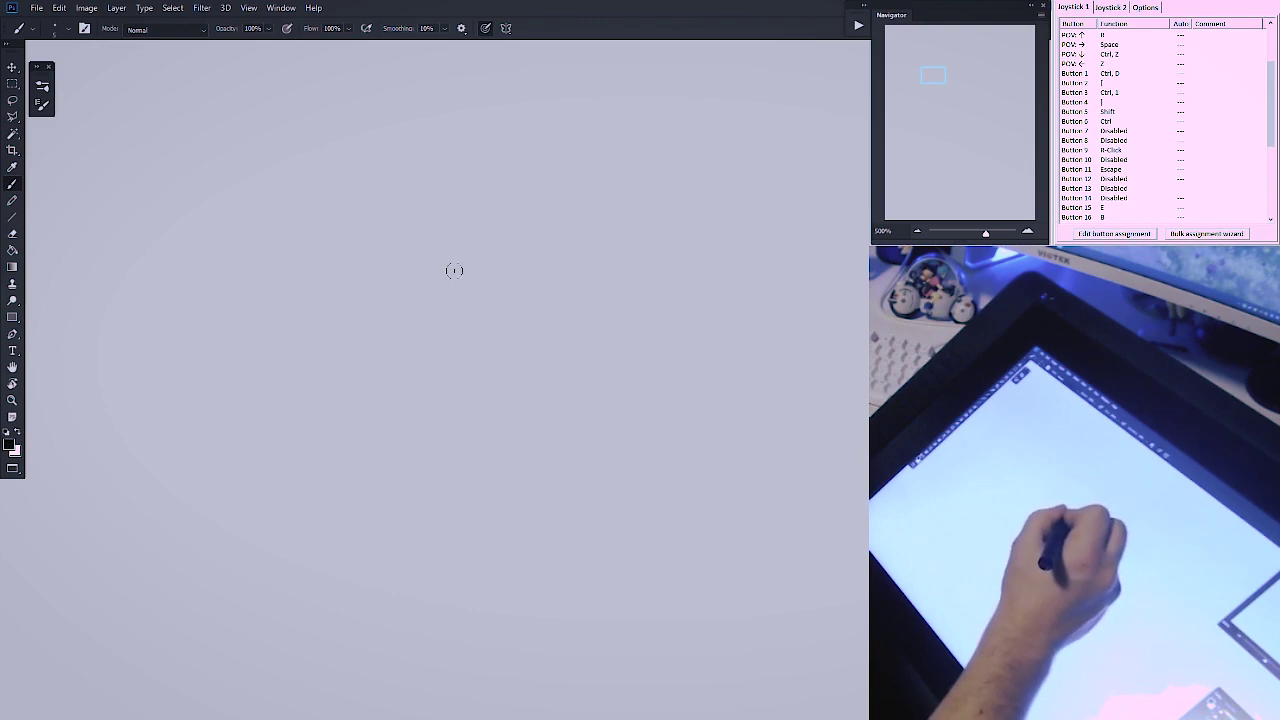
Brush a cartoon face's angular nose and two boxy rectangular eyes with pupils in black on the blank canvas
drag(453, 271, 478, 402)
mouse_move(340, 155)
mouse_down()
mouse_move(325, 218)
mouse_move(371, 171)
mouse_move(322, 218)
mouse_up()
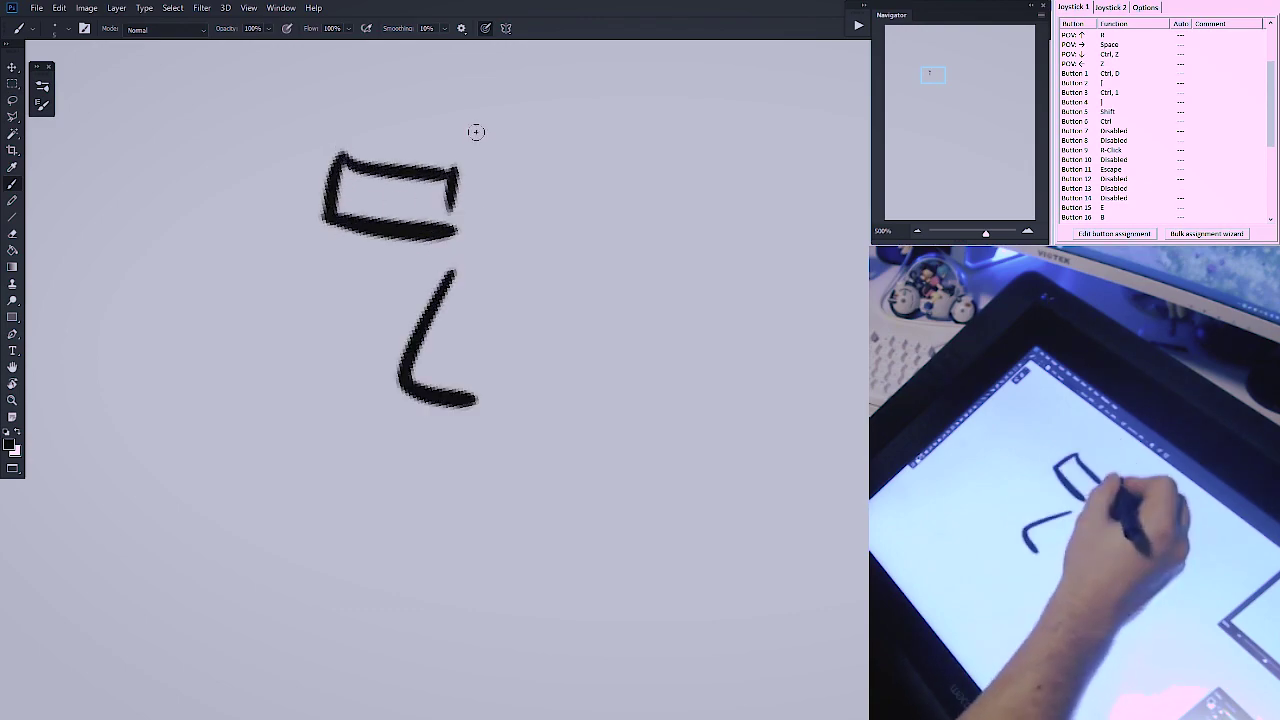
drag(512, 168, 645, 172)
drag(495, 230, 640, 250)
drag(652, 172, 640, 245)
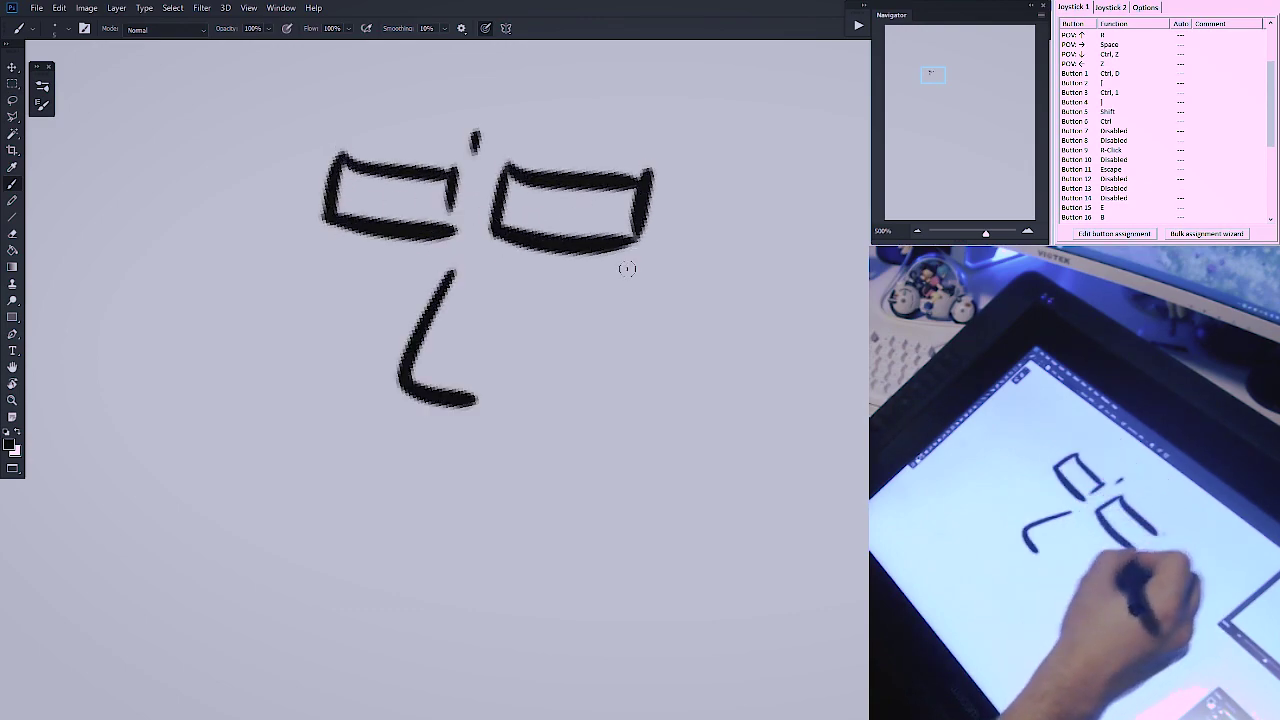
drag(398, 245, 392, 258)
drag(552, 252, 565, 266)
Draw a bushy moustache with a ragged lower edge beneath the cartoon nose
mouse_move(639, 427)
mouse_down()
mouse_move(763, 526)
mouse_move(689, 471)
mouse_move(771, 503)
mouse_move(745, 475)
mouse_move(634, 460)
mouse_move(766, 477)
mouse_move(731, 451)
mouse_up()
drag(435, 400, 345, 480)
drag(540, 422, 670, 482)
Draw the cartoon man's cheeks, both ears and rounded bald head around the face, rotating the canvas to suit the strokes
key(r)
drag(800, 512, 830, 400)
drag(645, 586, 651, 443)
key(r)
mouse_move(790, 500)
mouse_down()
mouse_move(711, 580)
mouse_move(769, 517)
mouse_move(677, 566)
mouse_move(780, 430)
mouse_up()
drag(696, 515, 679, 455)
key(r)
drag(797, 495, 751, 540)
drag(422, 458, 540, 390)
mouse_move(634, 390)
mouse_down()
mouse_move(715, 355)
mouse_move(780, 514)
mouse_up()
key(r)
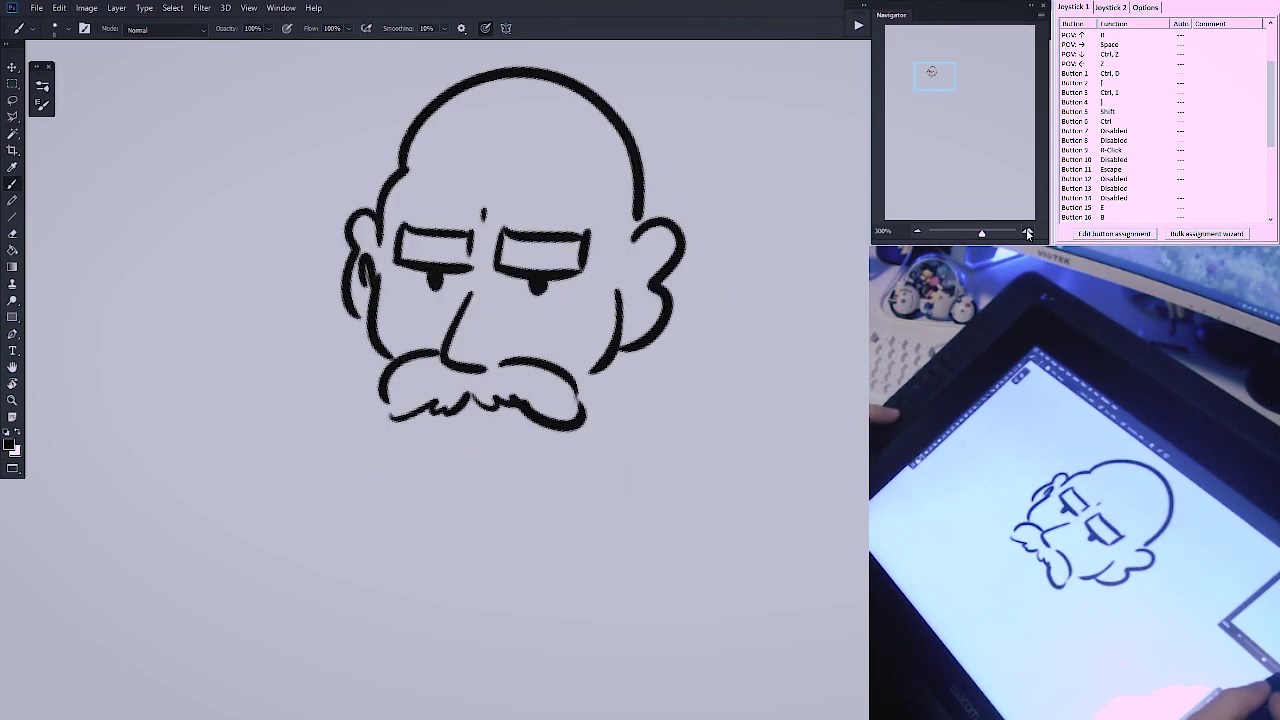
Draw a full beard with a ragged bottom edge below the moustache and fill in the inner ear shading
click(1027, 233)
drag(618, 435, 743, 455)
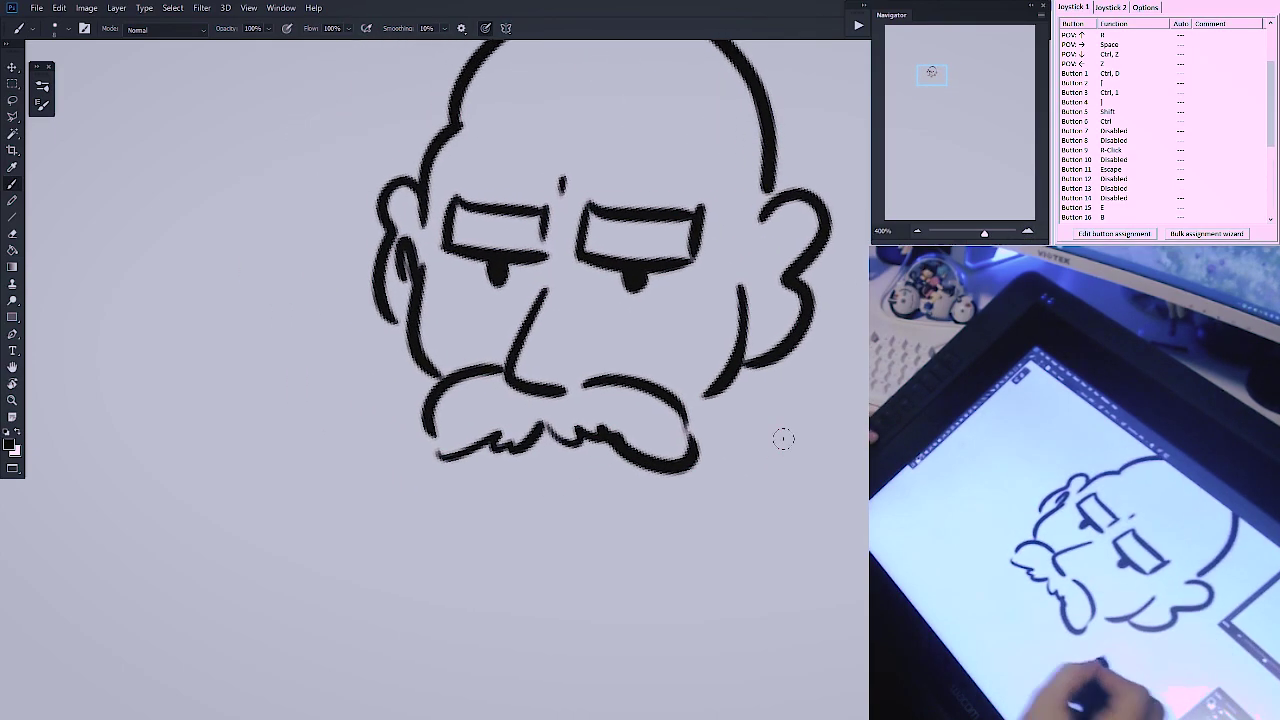
click(1027, 234)
drag(752, 523, 700, 409)
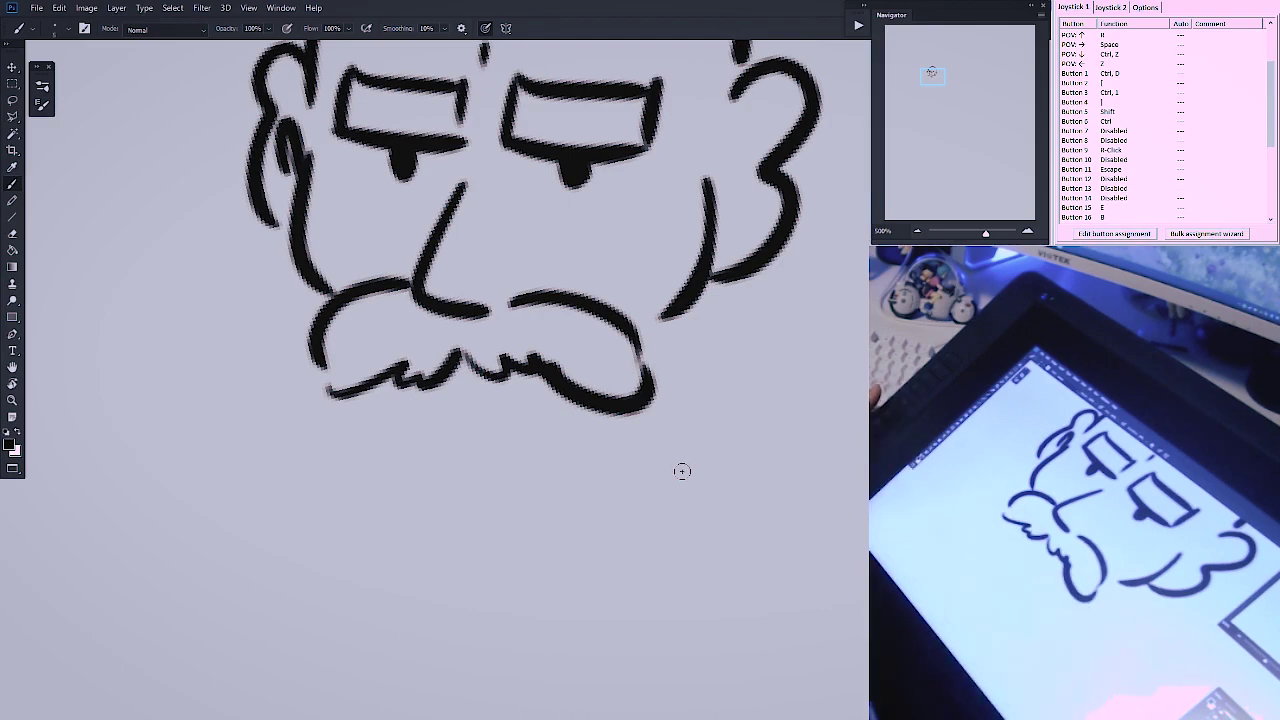
key(r)
drag(795, 394, 797, 369)
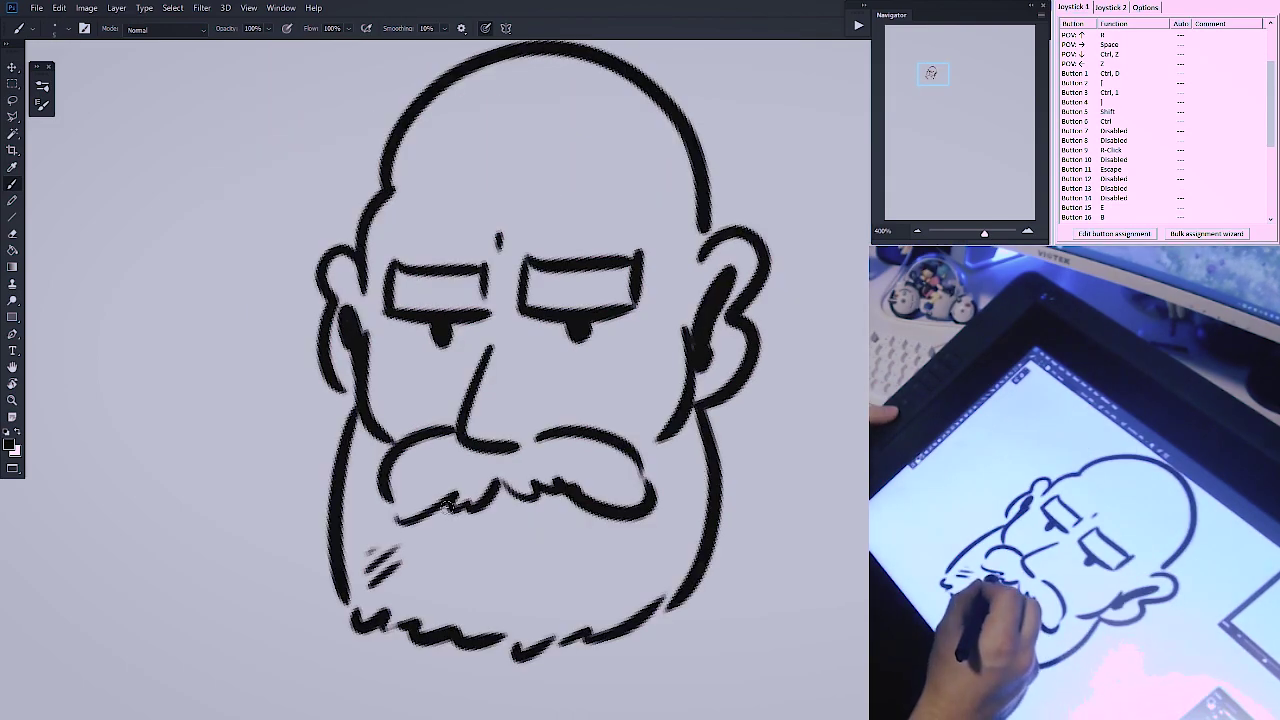
Try extra brush strokes over the cartoon man's moustache and undo them
mouse_move(447, 505)
mouse_down()
mouse_move(460, 554)
mouse_move(506, 514)
mouse_move(556, 502)
mouse_move(450, 556)
mouse_move(514, 557)
mouse_move(566, 487)
mouse_up()
key(ctrl+z)
key(ctrl+z)
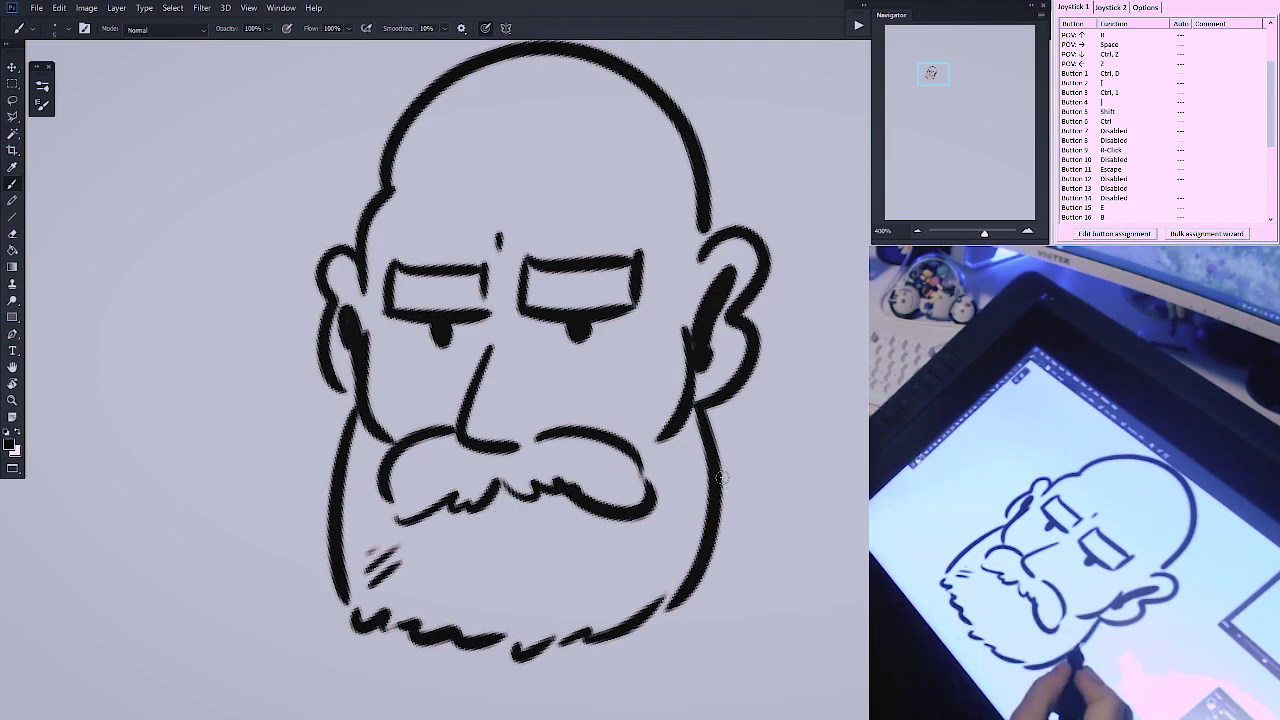
key(ctrl+minus)
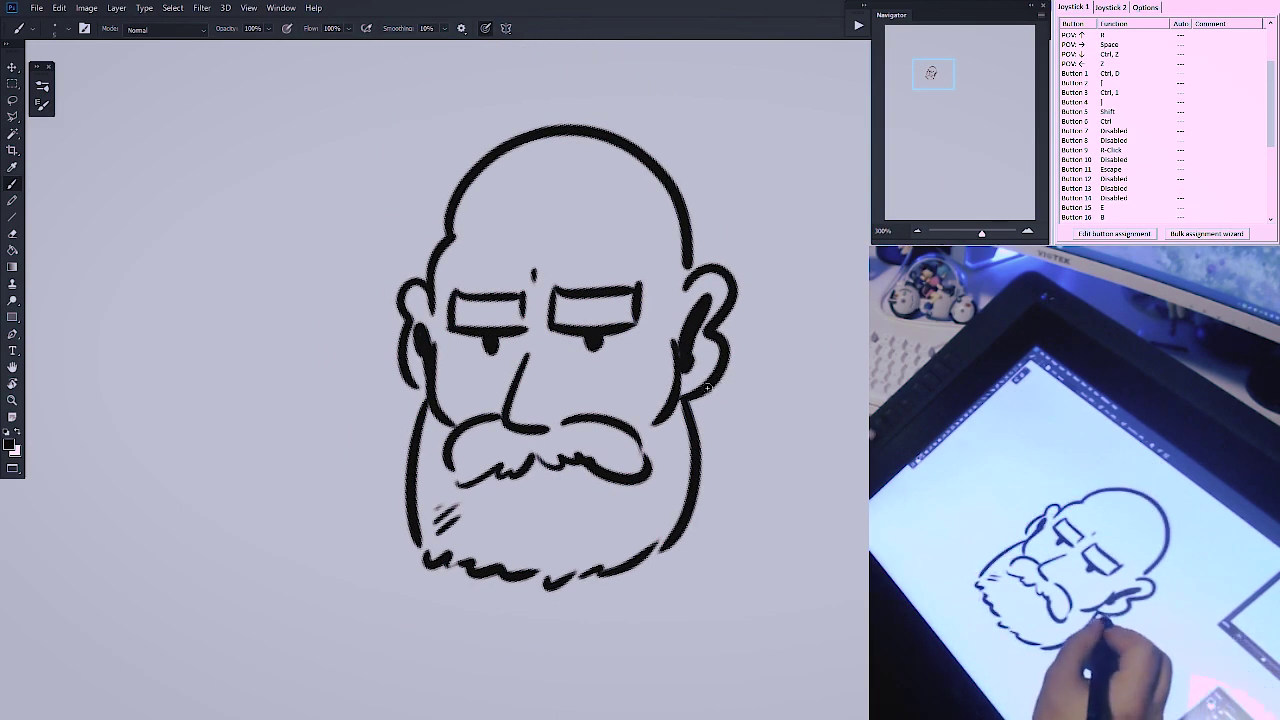
drag(685, 402, 677, 449)
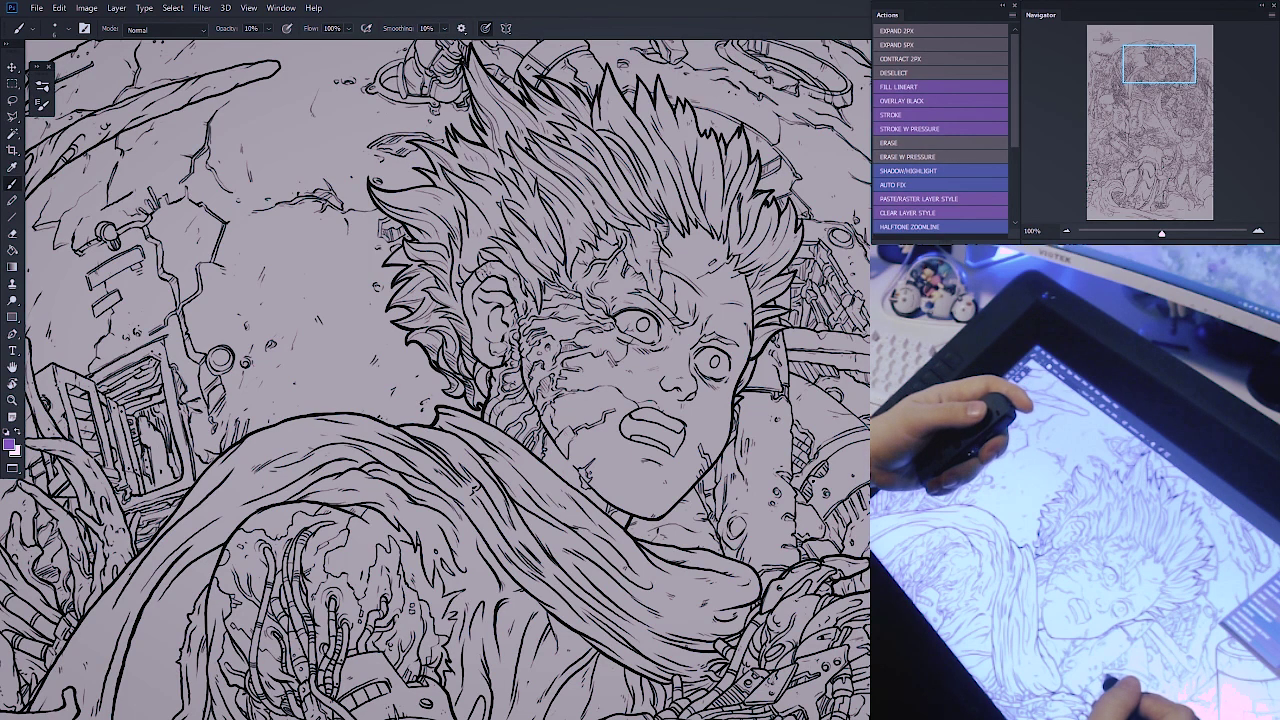
drag(858, 342, 808, 306)
key(z)
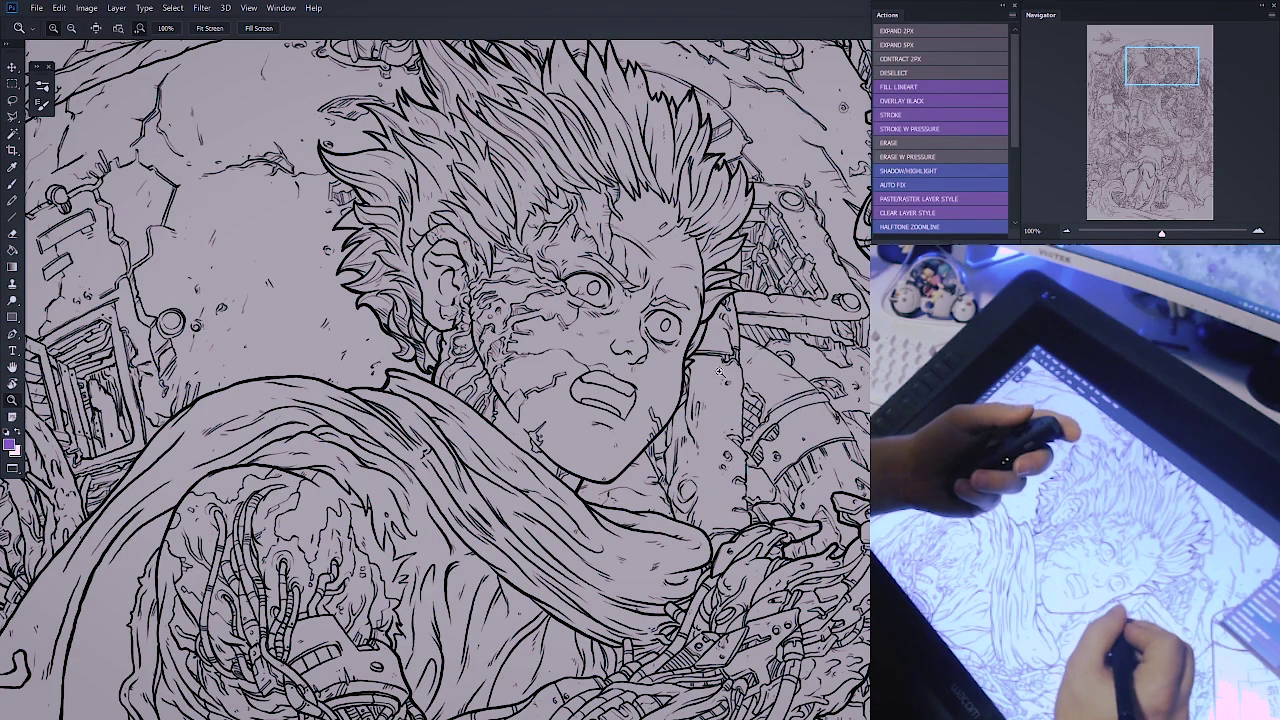
drag(733, 389, 770, 356)
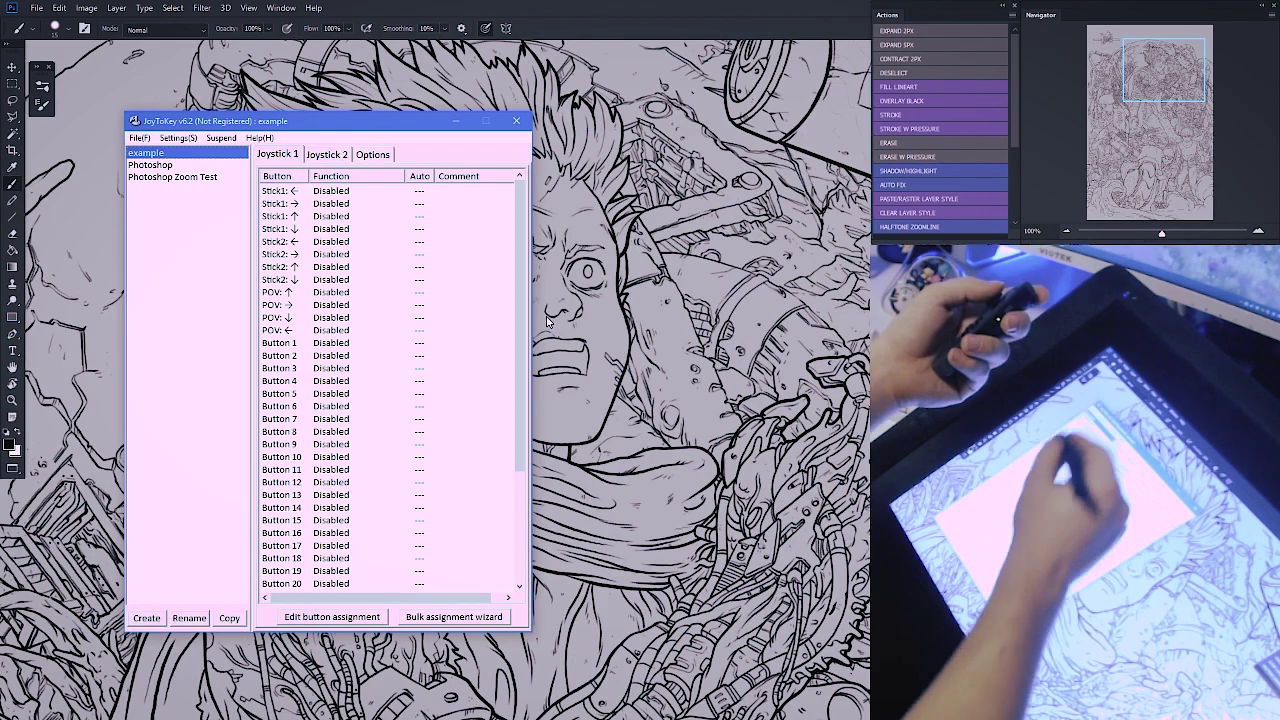
click(147, 618)
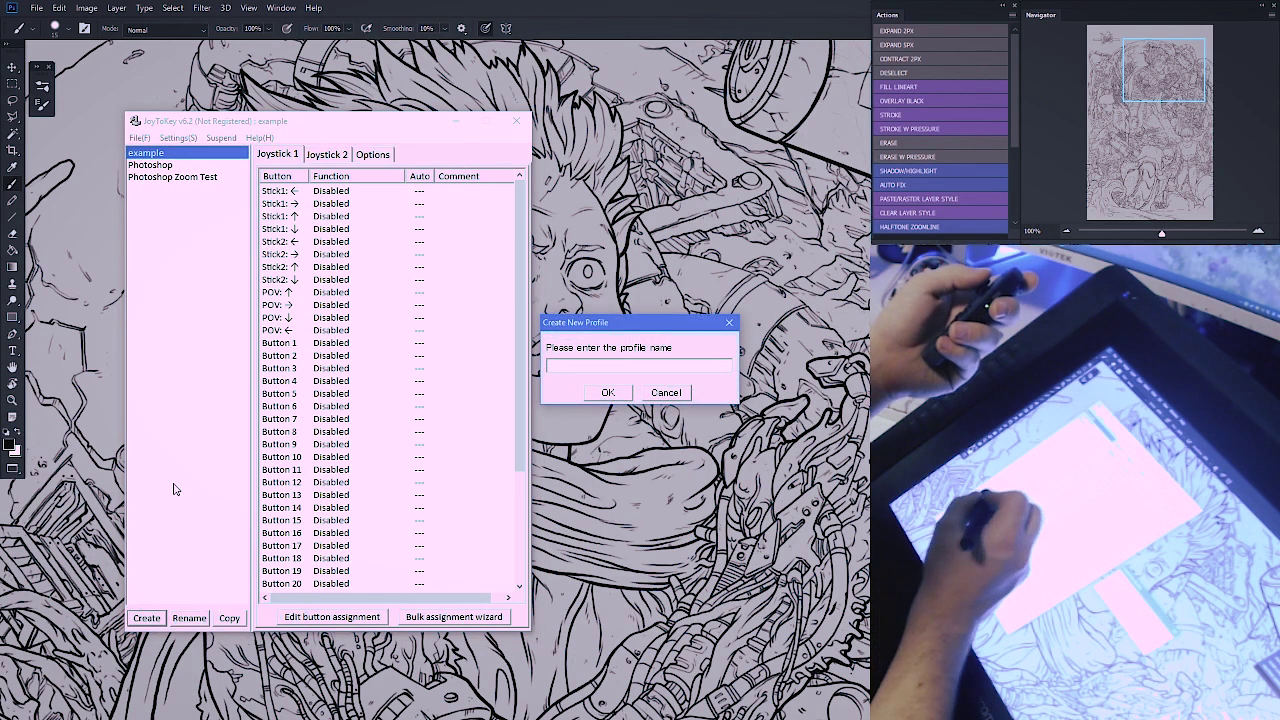
click(666, 392)
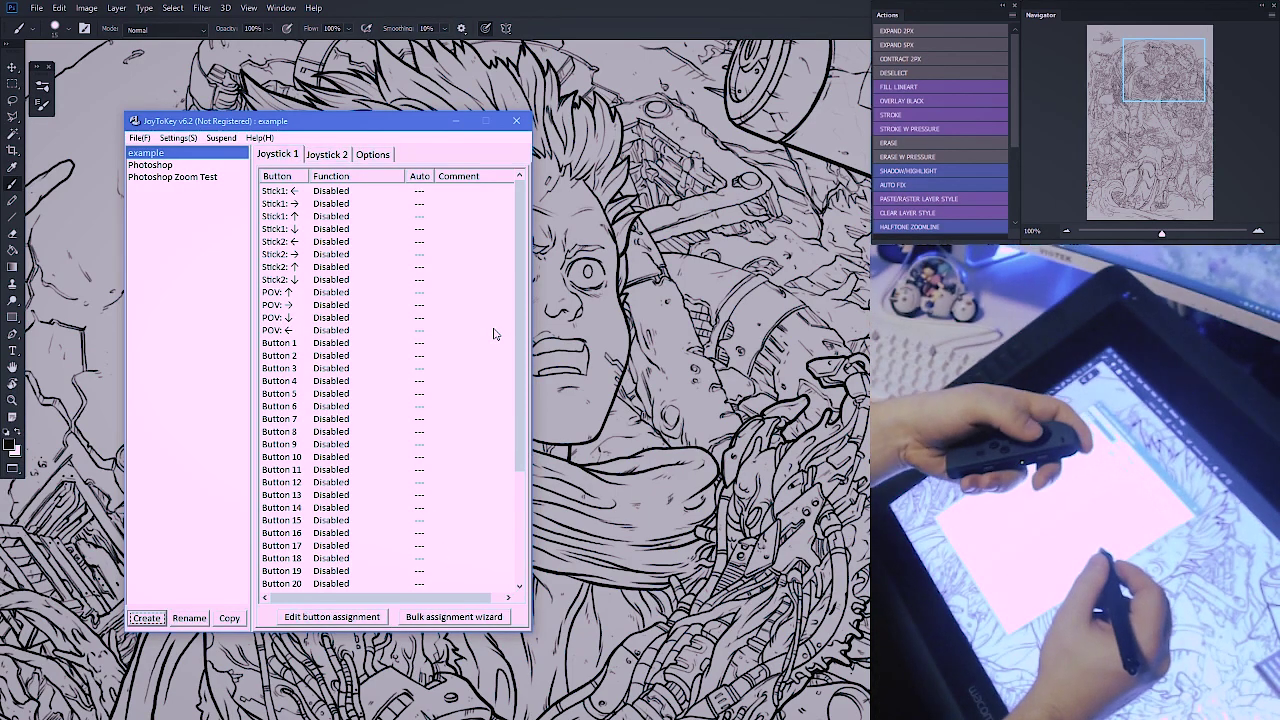
drag(415, 124, 456, 140)
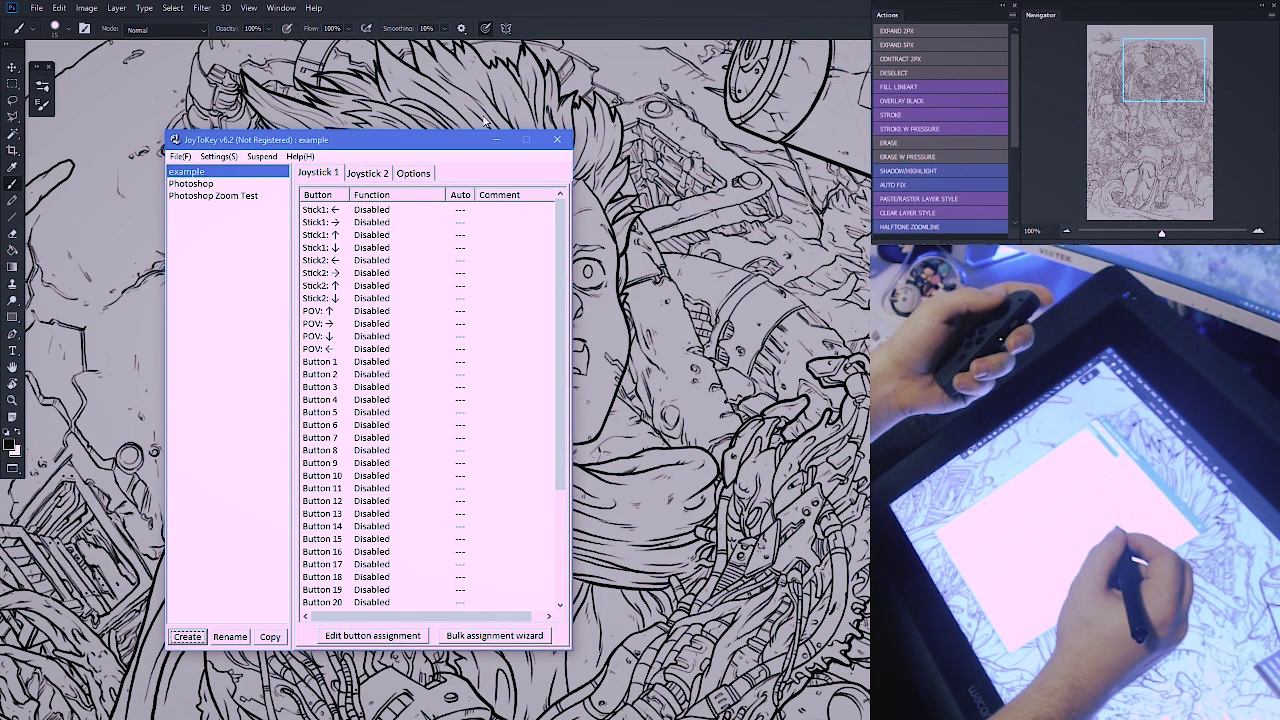
drag(561, 250, 523, 206)
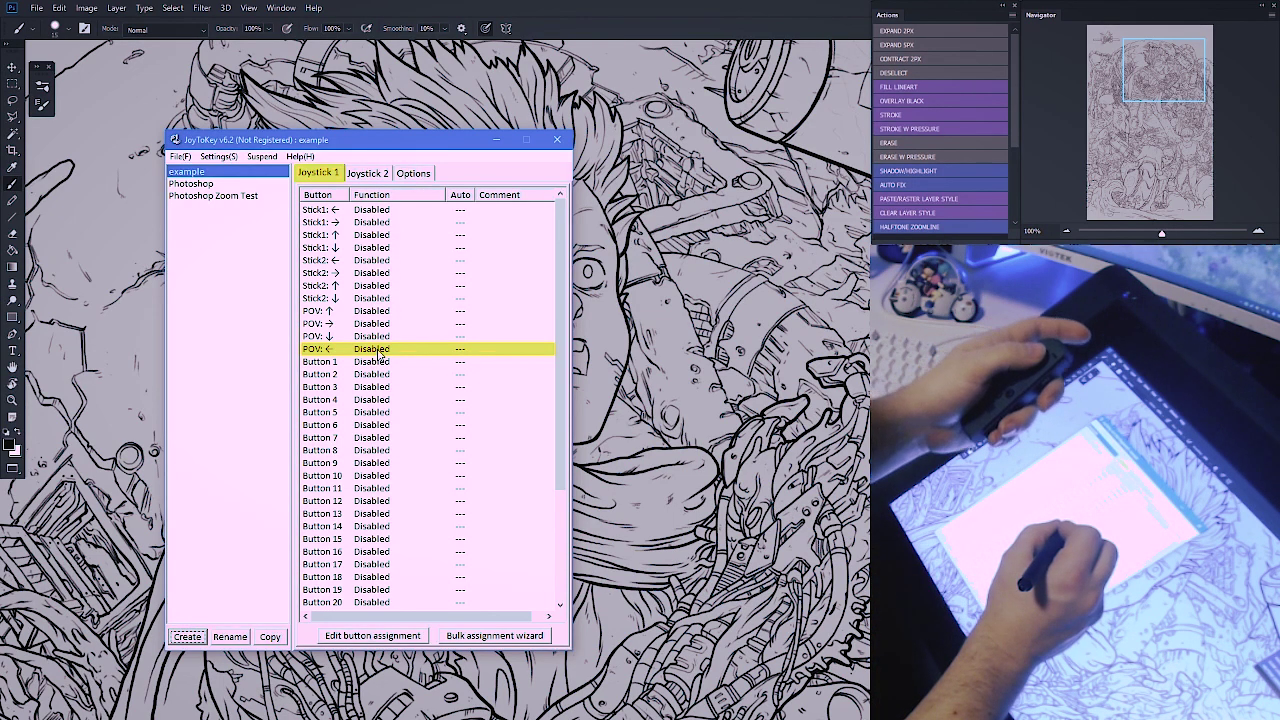
Assign the Z key to the POV left direction of Joystick 1 in the example profile
double_click(378, 352)
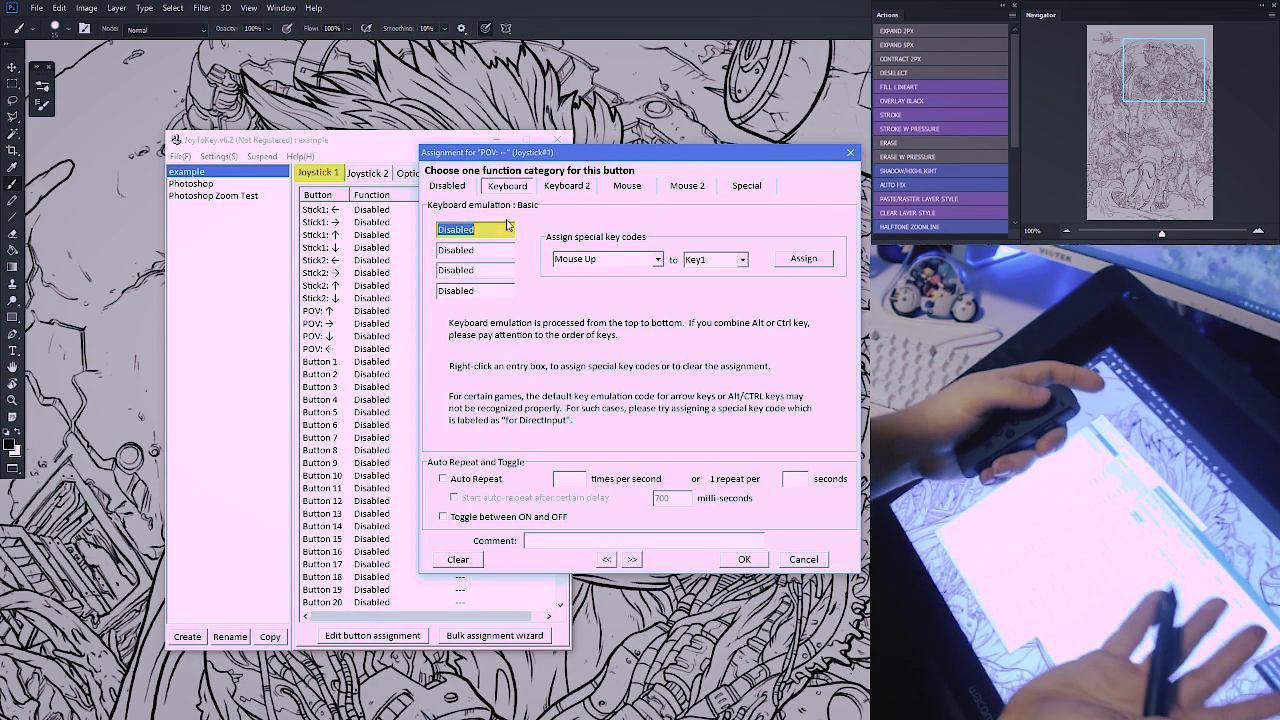
key(z)
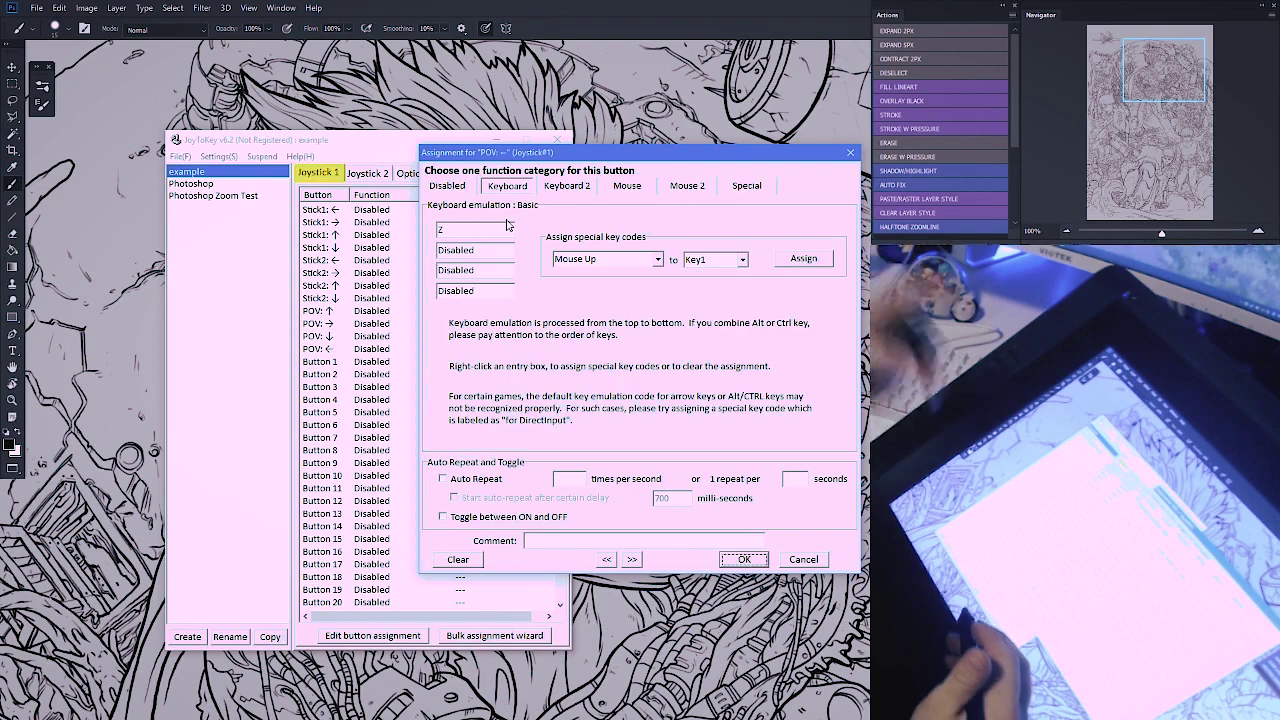
click(752, 559)
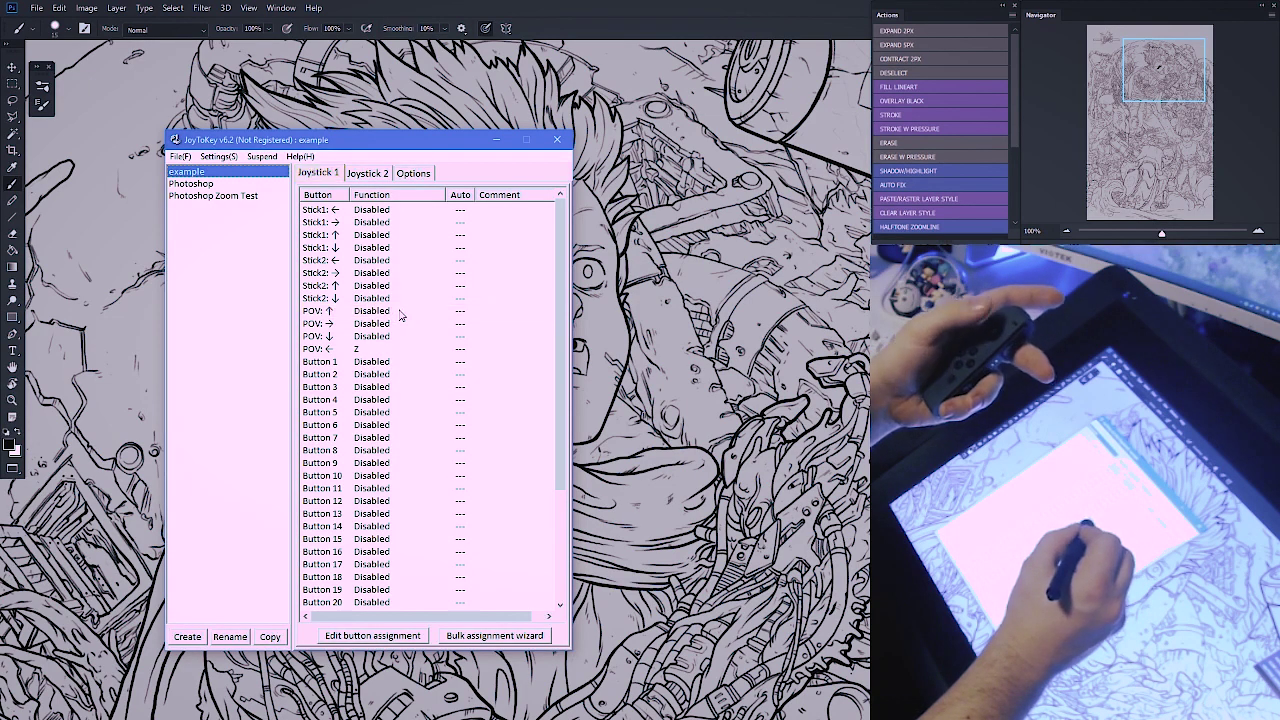
Assign the R key to the POV up direction of Joystick 1 in the example profile
double_click(399, 315)
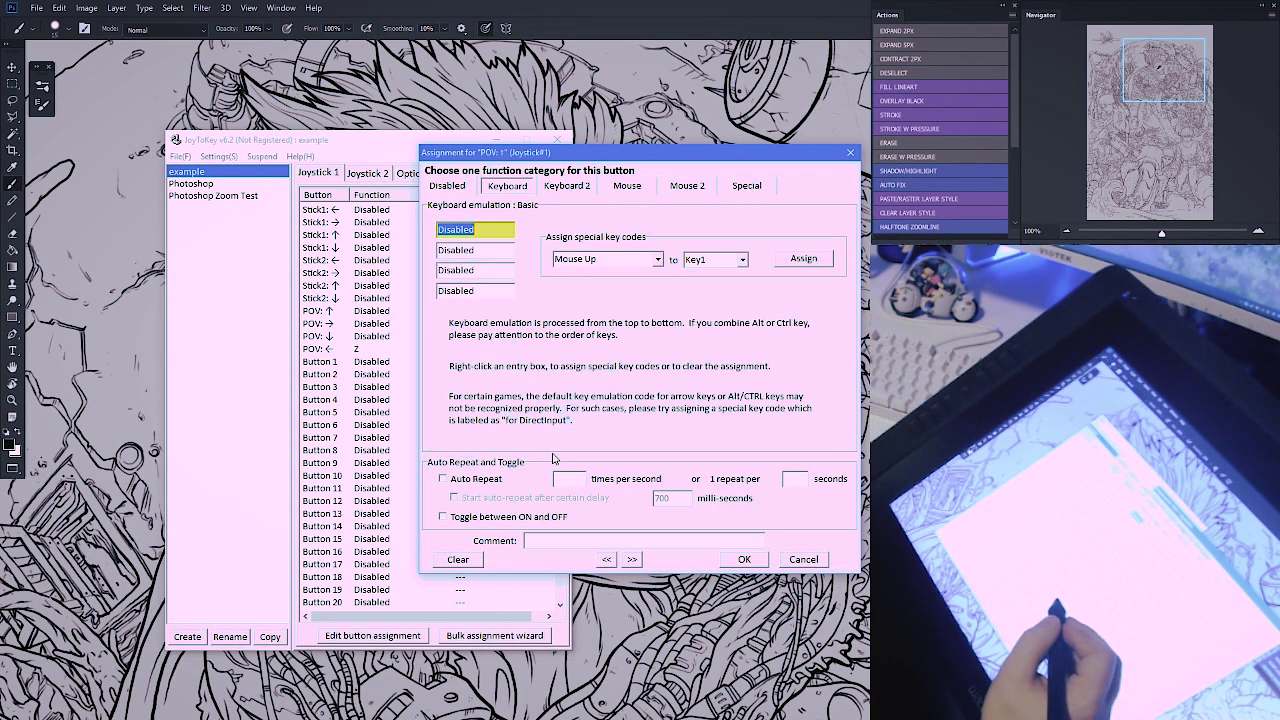
key(r)
click(740, 559)
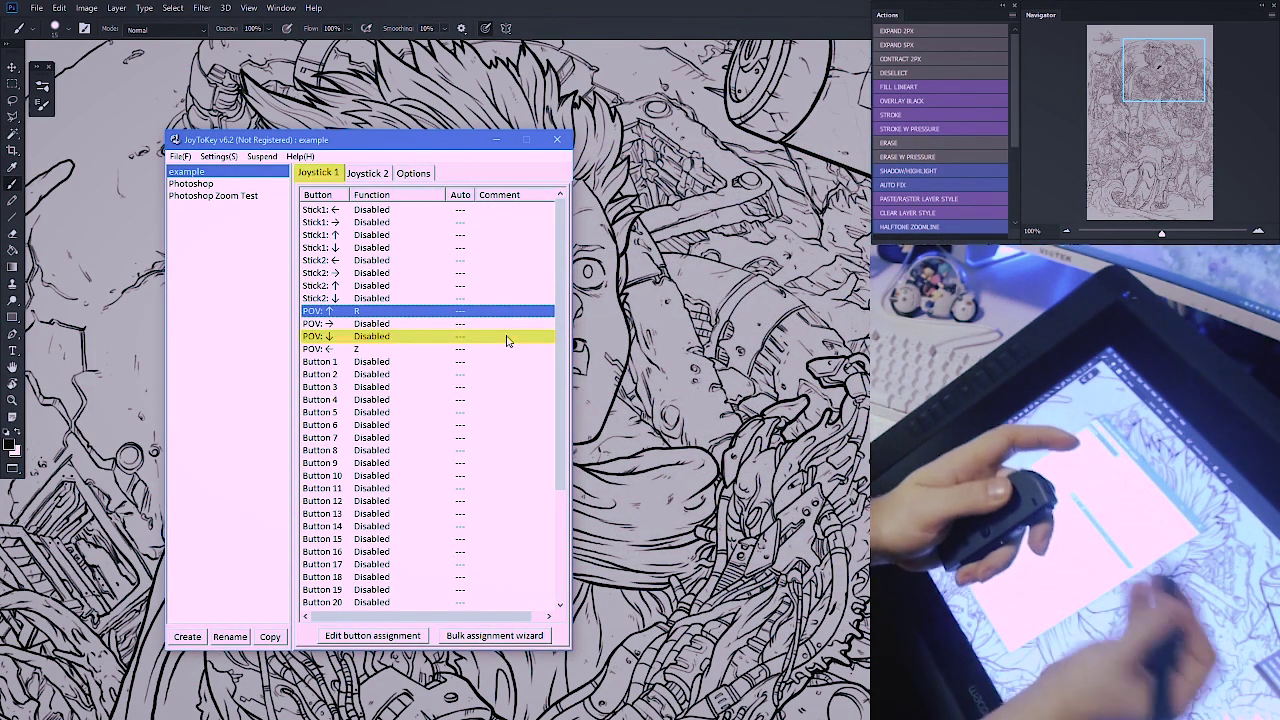
Assign the Ctrl and Z key combination to the POV down direction of Joystick 1 in the example profile
double_click(378, 337)
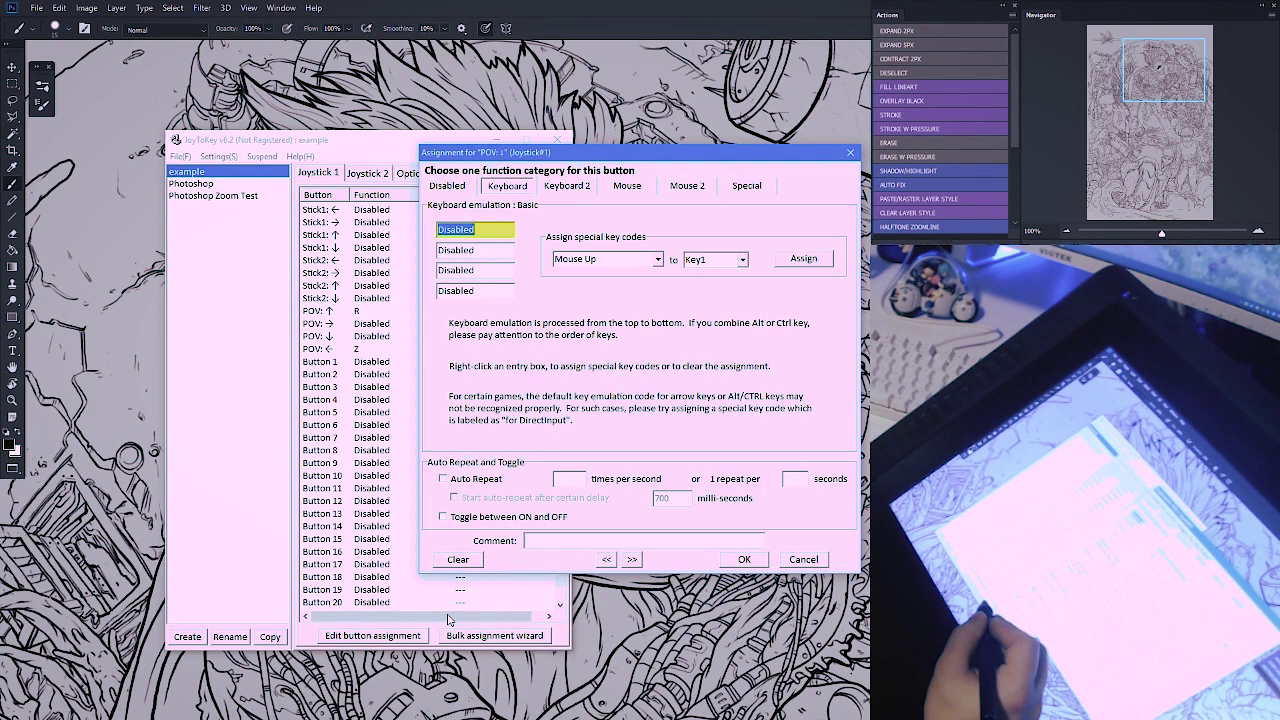
key(ctrl)
click(490, 249)
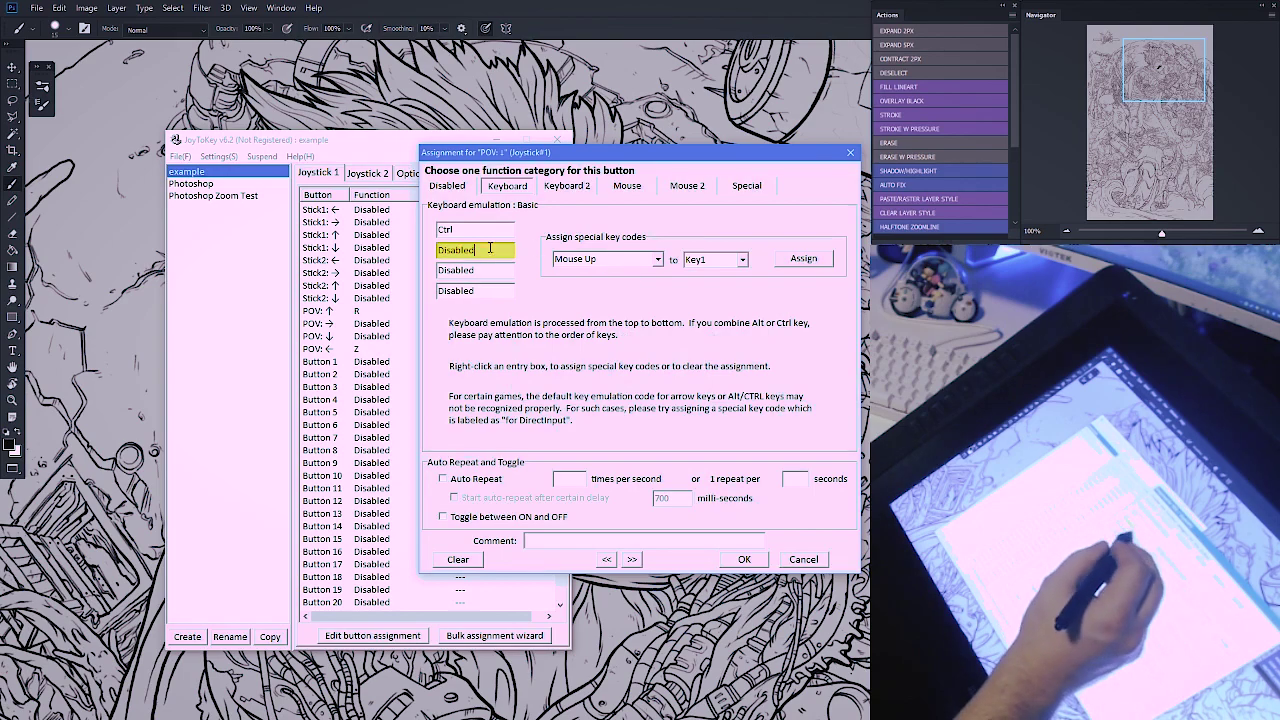
key(z)
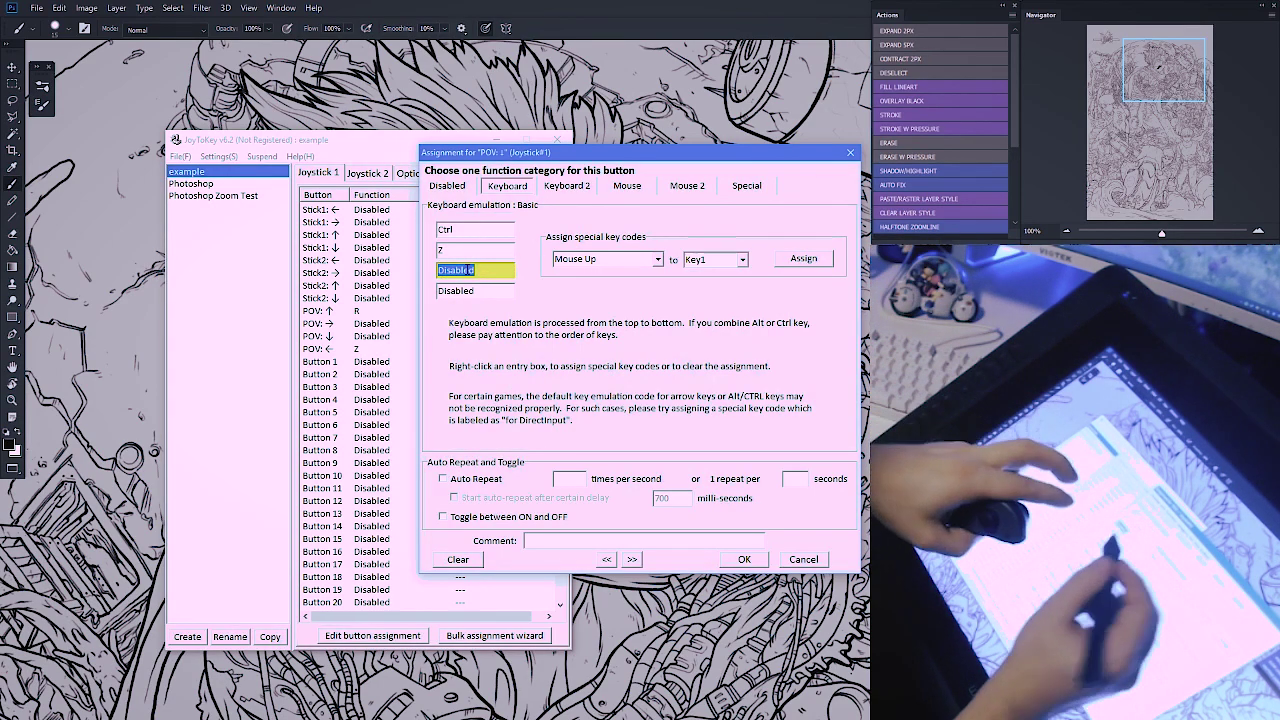
click(745, 560)
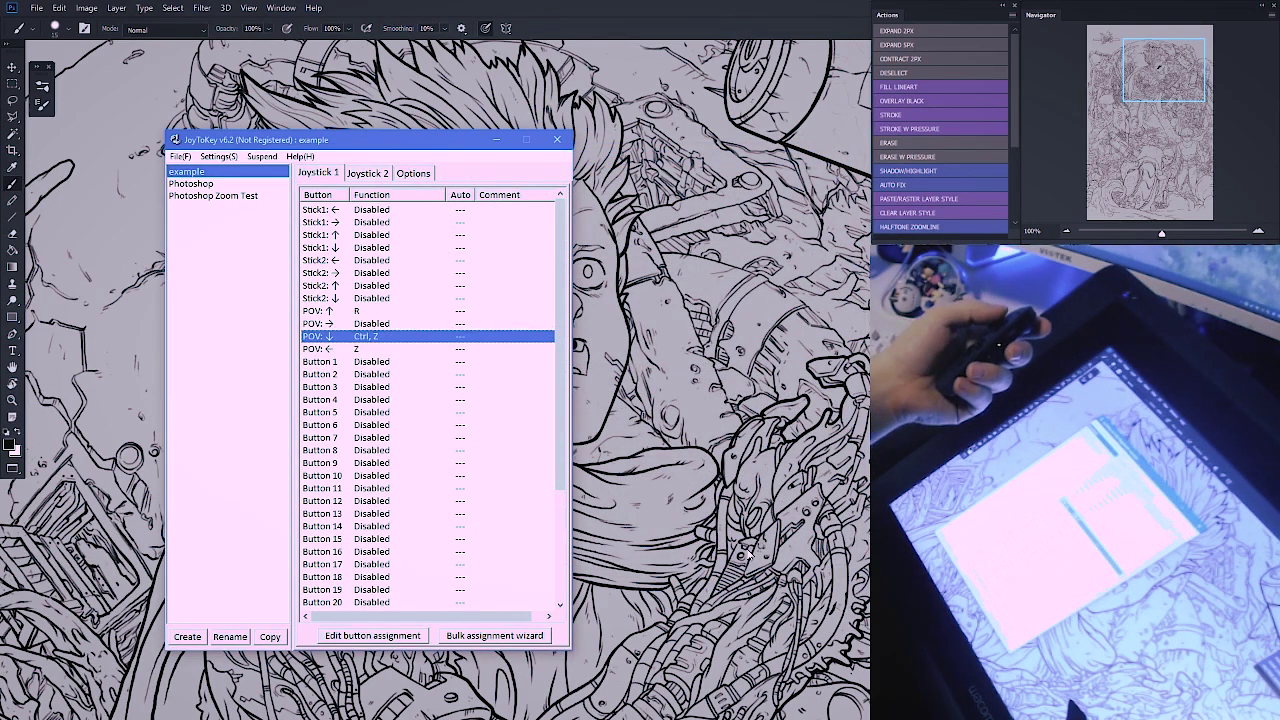
Switch to Photoshop, scribble black test strokes over the character's mouth, and undo them
click(747, 554)
mouse_move(566, 326)
mouse_down()
mouse_move(540, 406)
mouse_move(498, 403)
mouse_up()
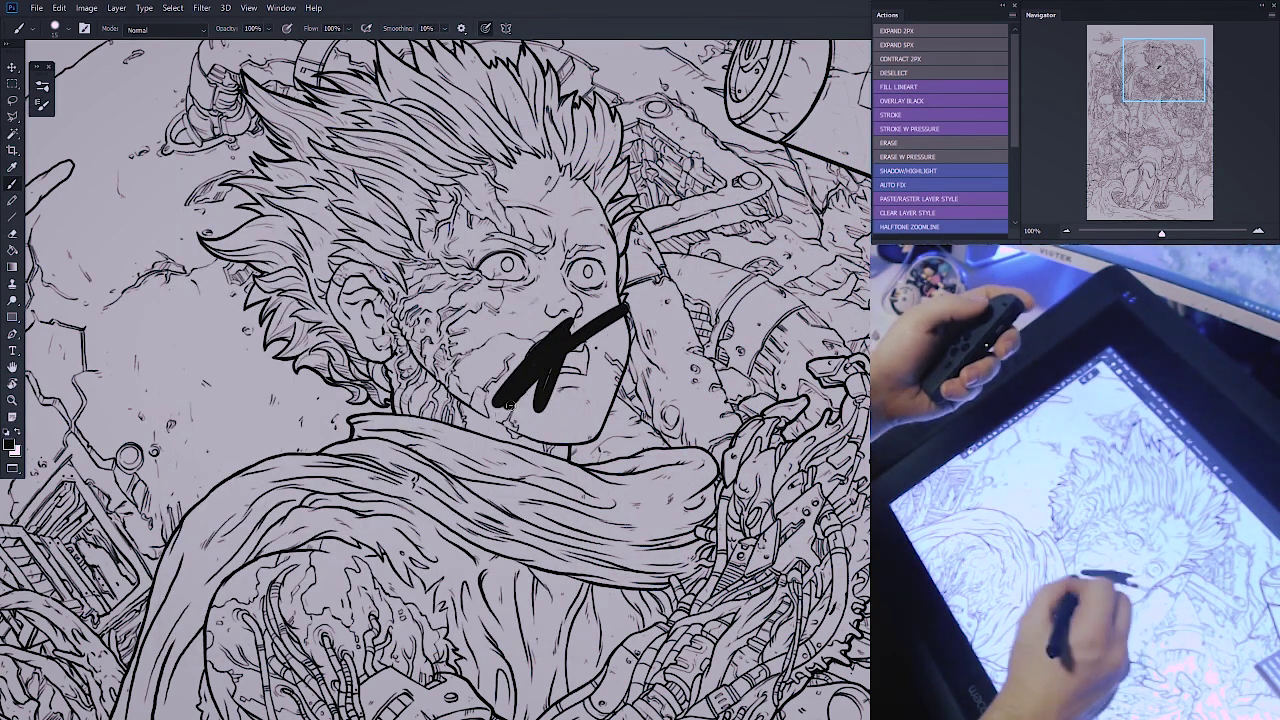
key(ctrl+z)
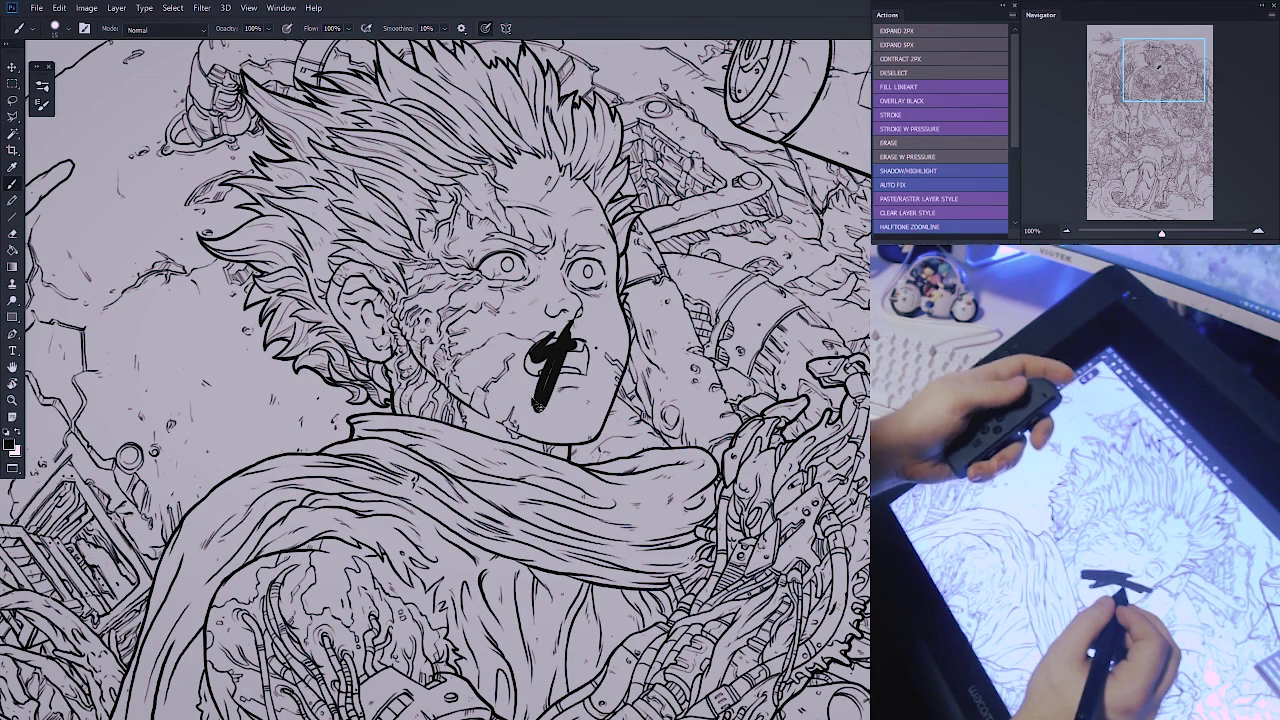
key(ctrl+z)
key(ctrl+z)
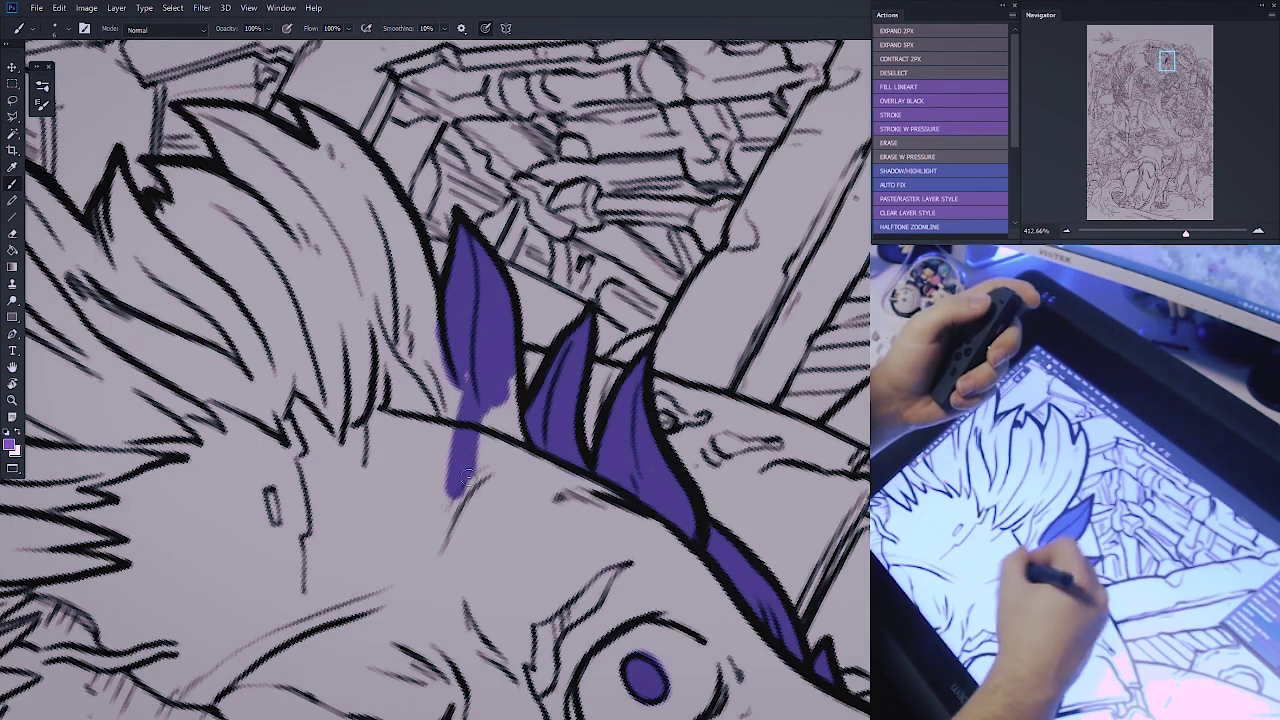
Paint purple into the hair spike at the hairline and erase the colour spilling onto the forehead
mouse_move(480, 440)
mouse_down()
mouse_move(440, 490)
mouse_move(470, 468)
mouse_up()
key(e)
key(b)
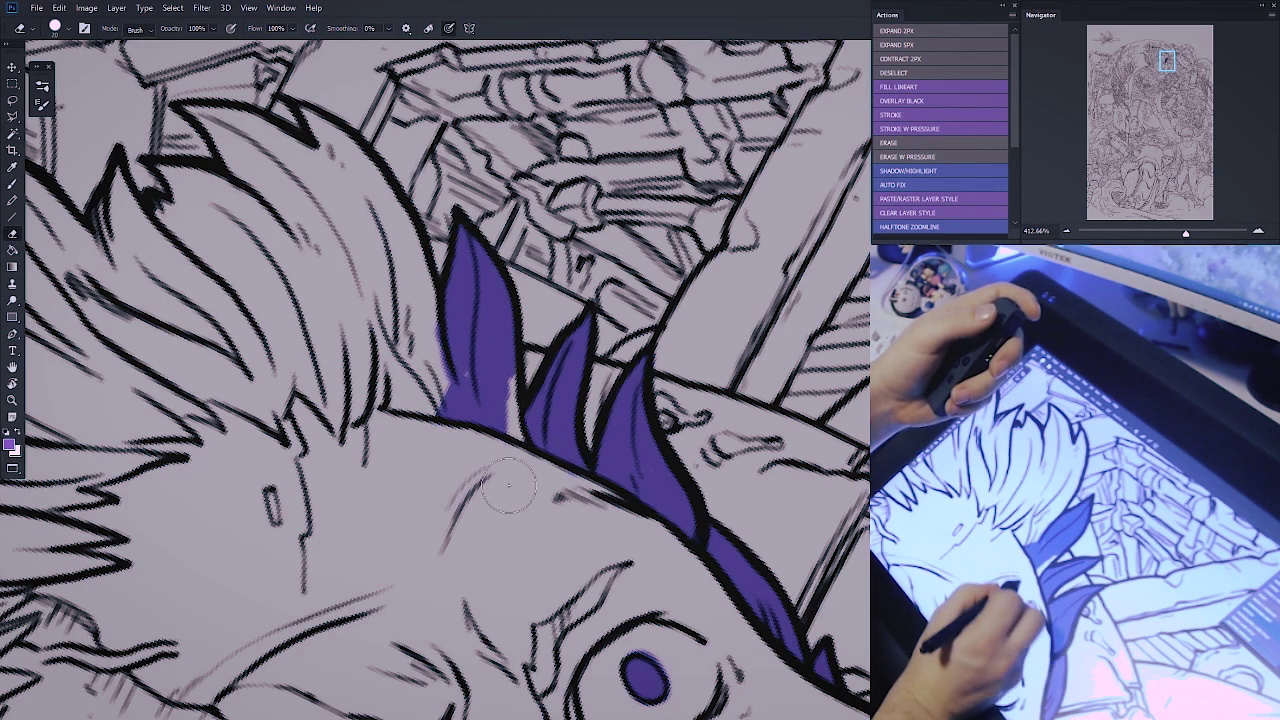
drag(508, 378, 512, 432)
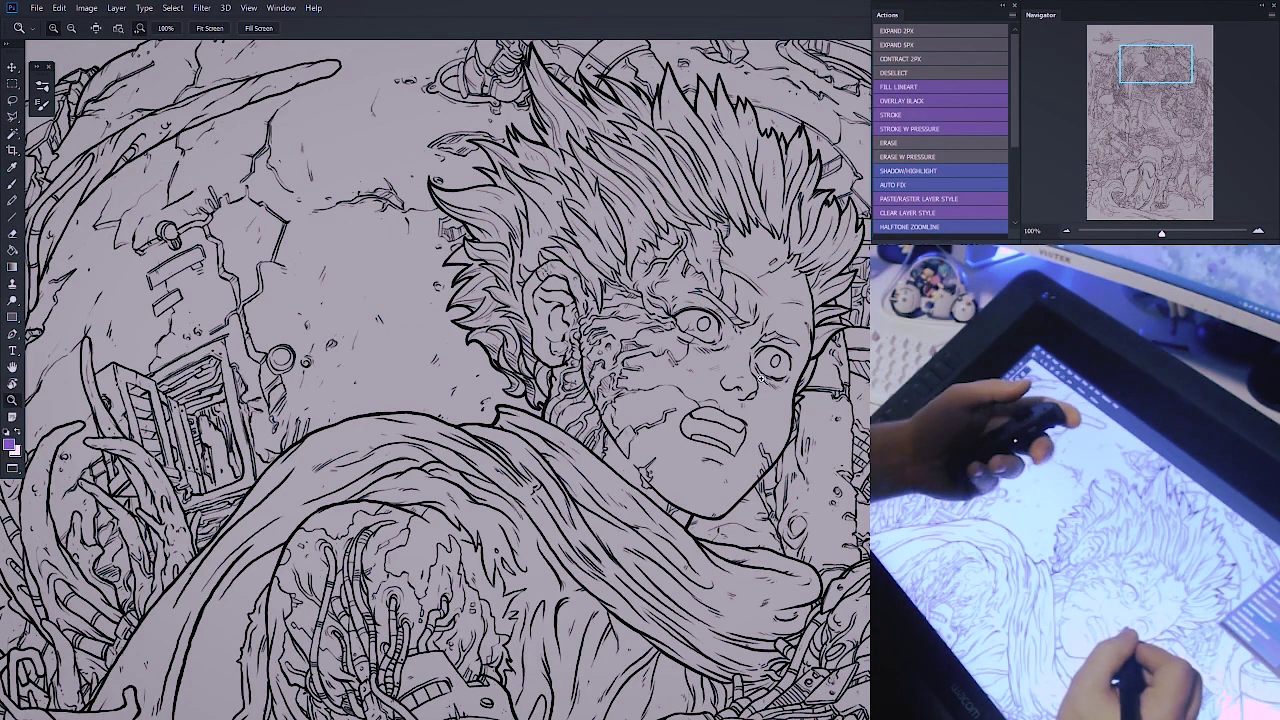
Rotate and pan the line art view to examine the spiky-haired character's face, hair and scarf from different angles
drag(757, 388, 600, 290)
drag(723, 343, 782, 454)
key(r)
drag(776, 358, 792, 455)
key(b)
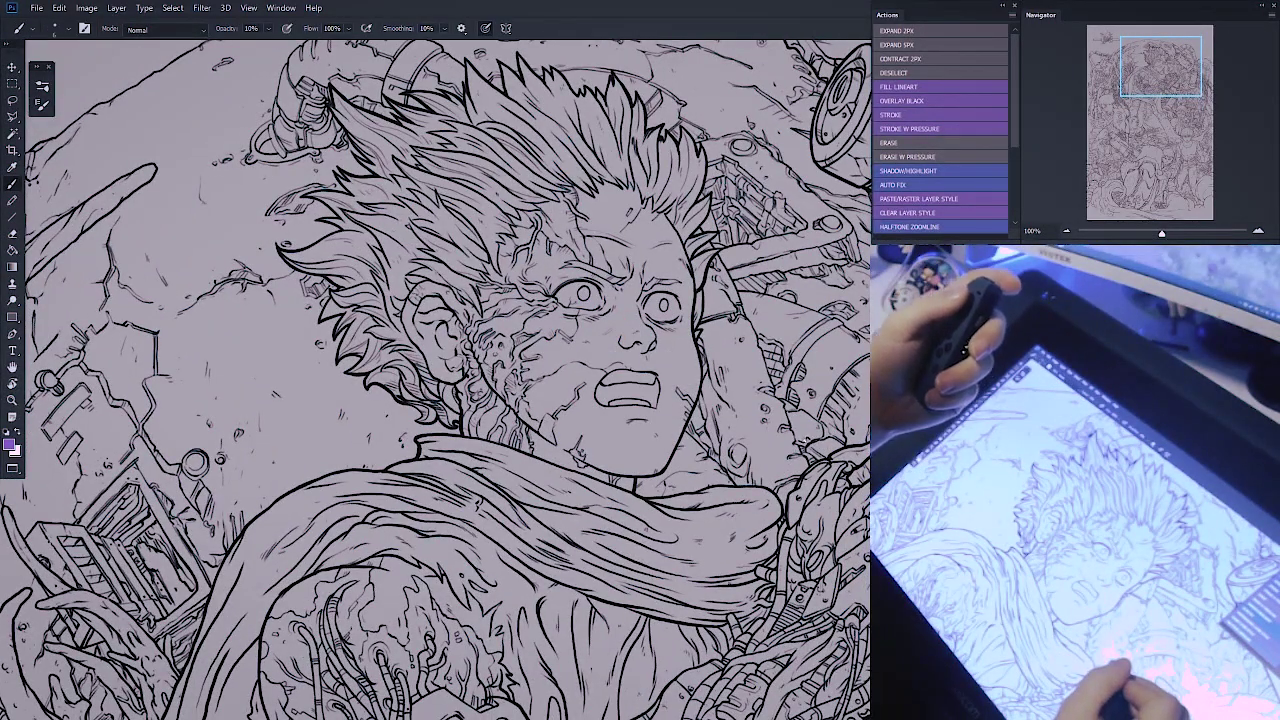
key(r)
drag(790, 400, 776, 440)
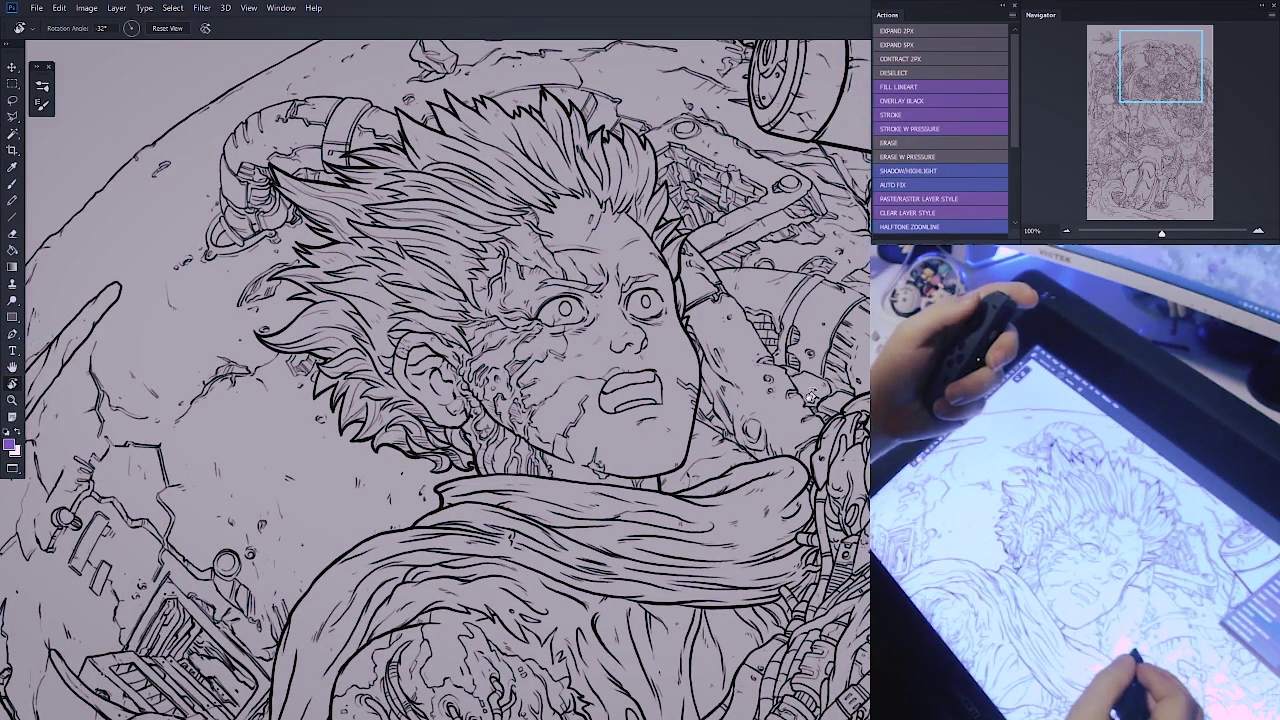
scroll(813, 332, up, 3)
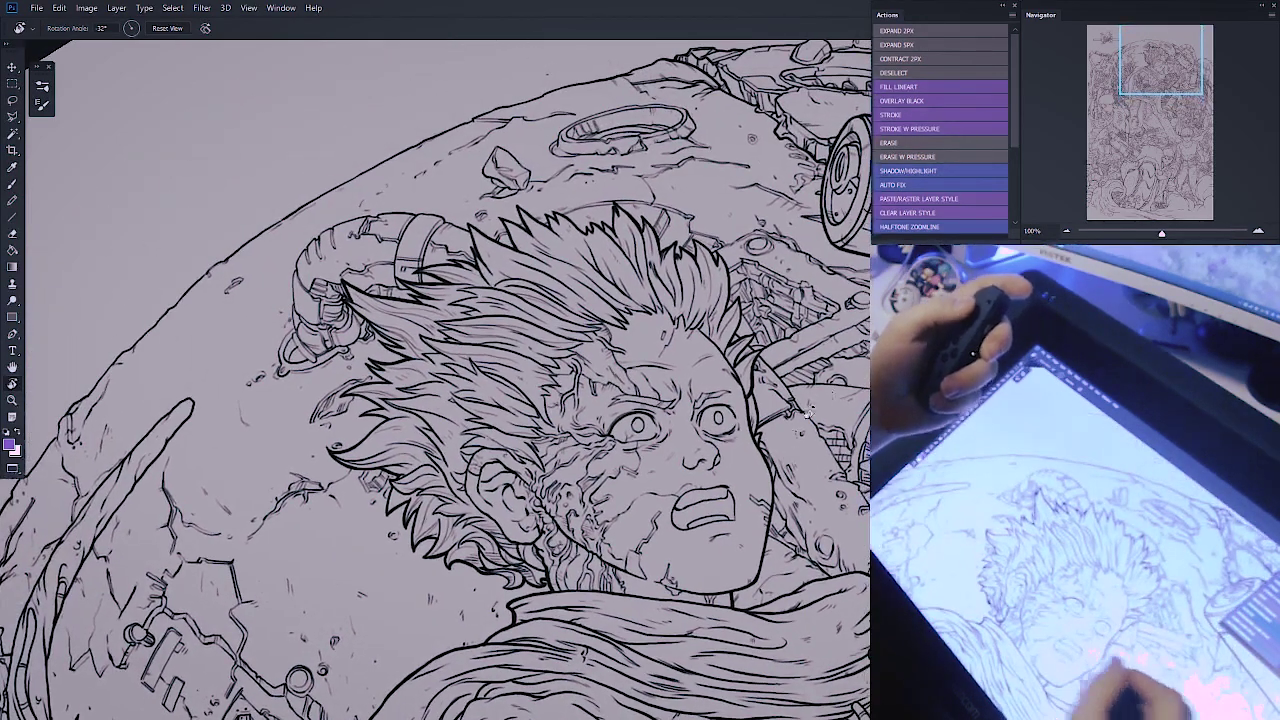
Zoom in on the spiky-haired character's face and rotate the line art view to several angles
drag(812, 407, 776, 330)
key(z)
drag(640, 480, 760, 440)
key(r)
drag(788, 335, 683, 488)
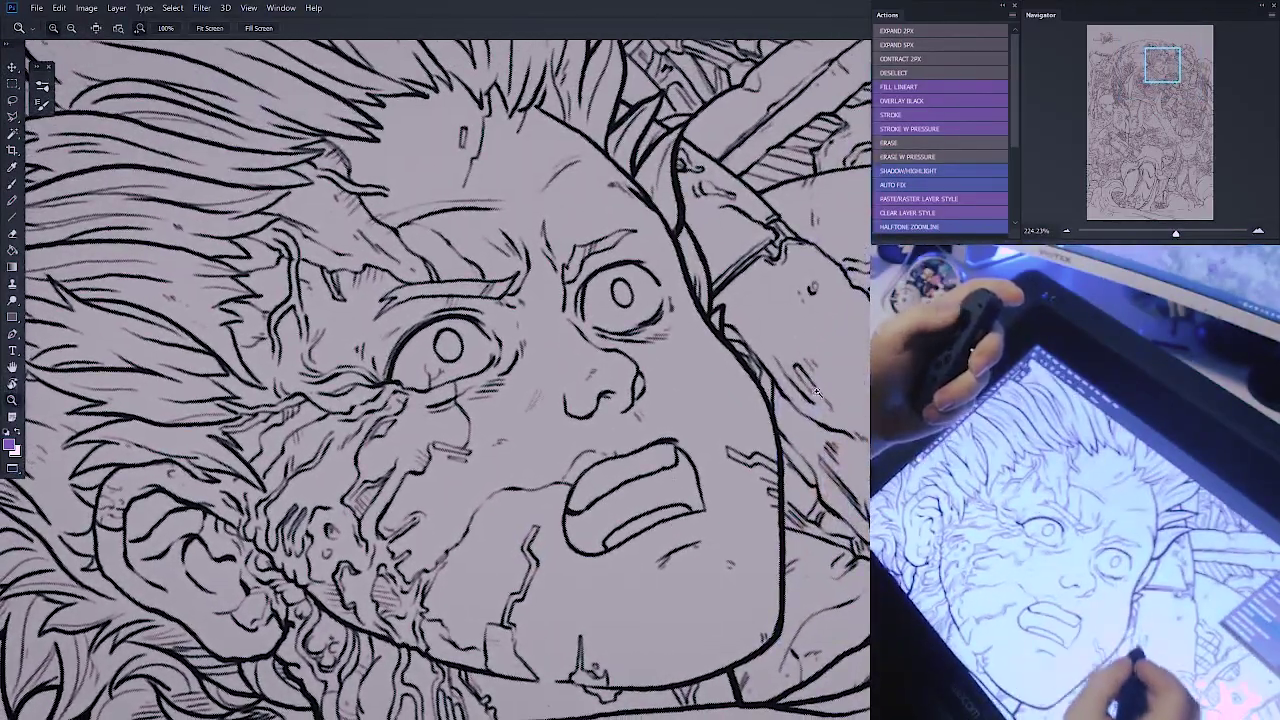
key(r)
drag(860, 418, 846, 471)
drag(724, 330, 749, 472)
key(r)
drag(830, 422, 790, 285)
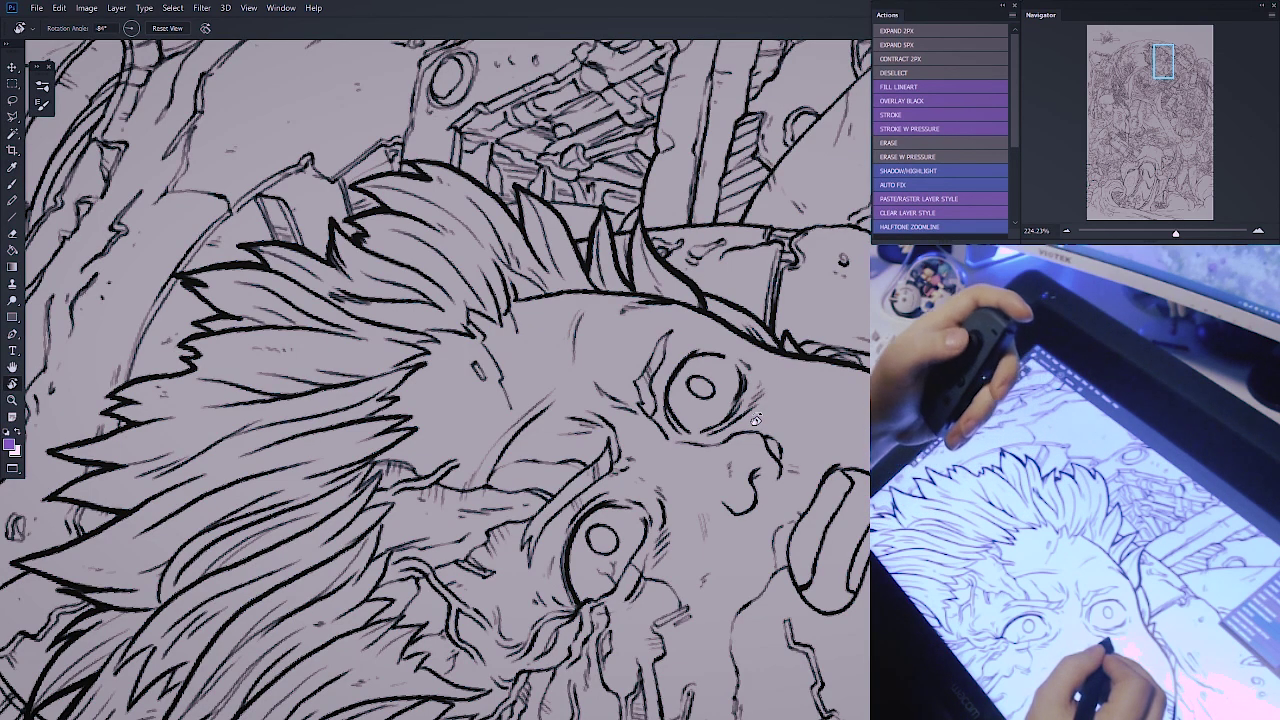
Reset the canvas rotation to 0° and return to the Brush tool with the view at 100% zoom
key(Escape)
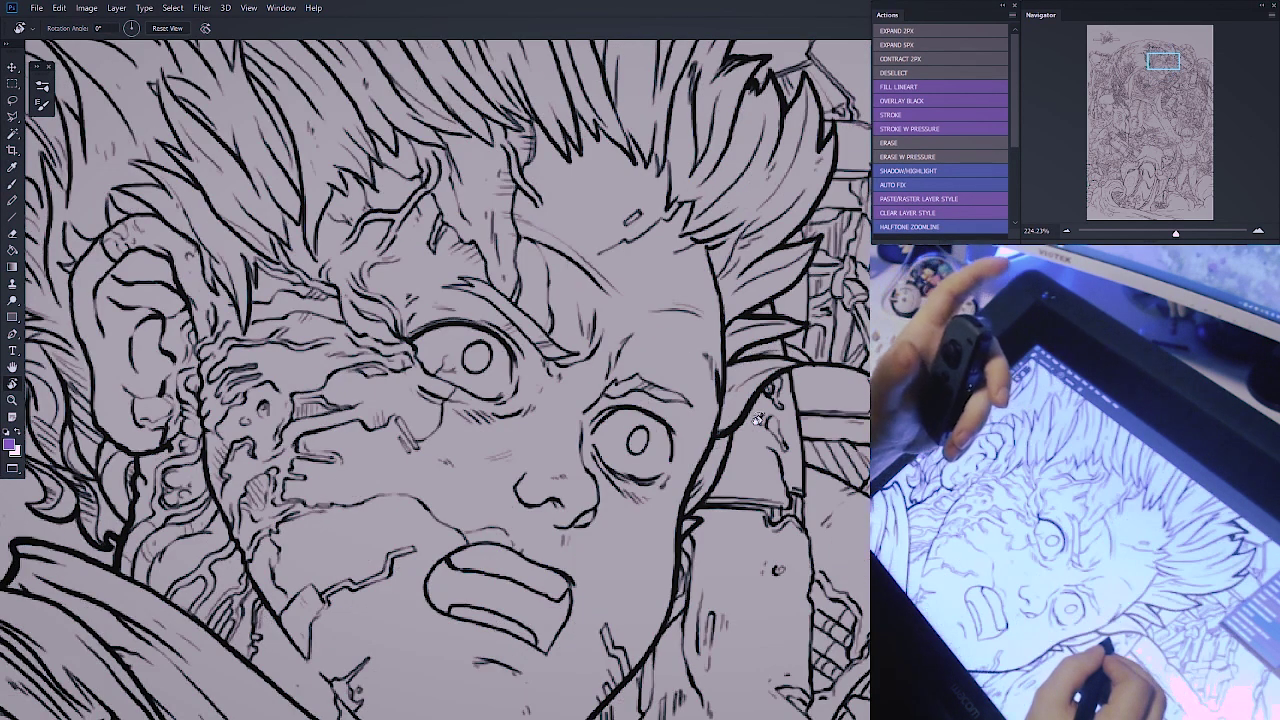
key(b)
key(ctrl+1)
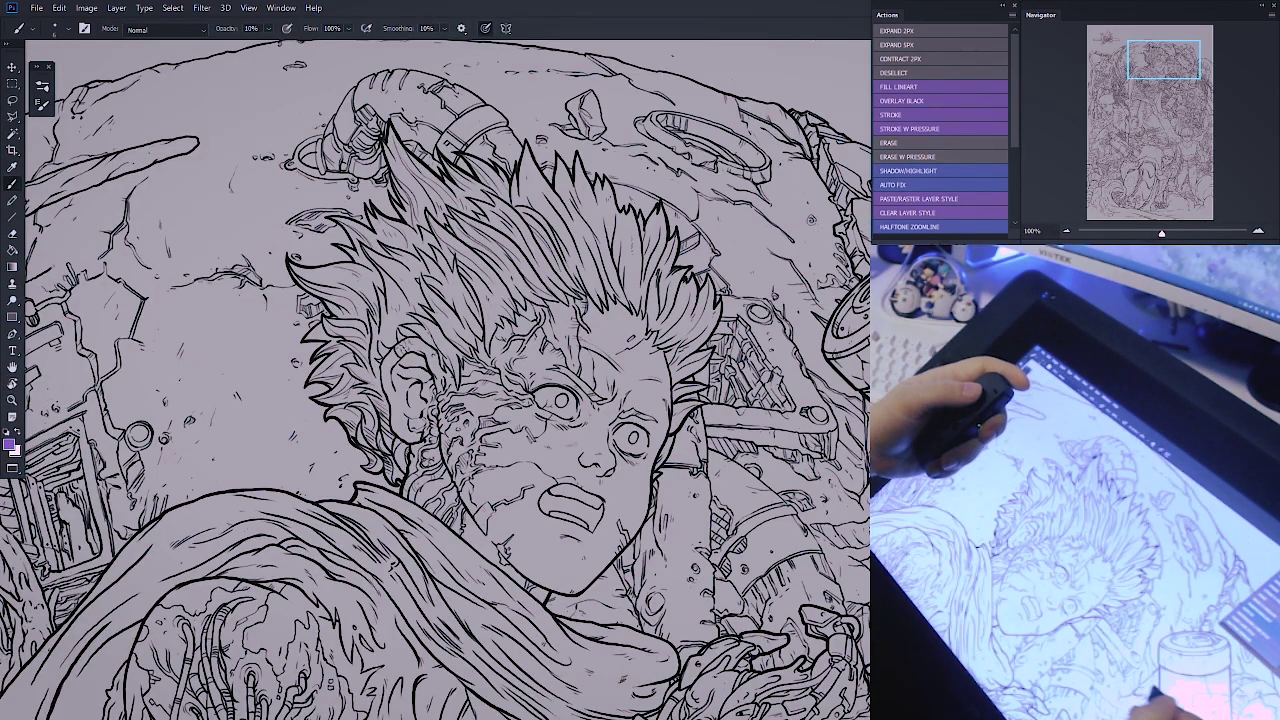
Zoom out in increments to 25% and shift the view across the whole crowded illustration
click(1067, 230)
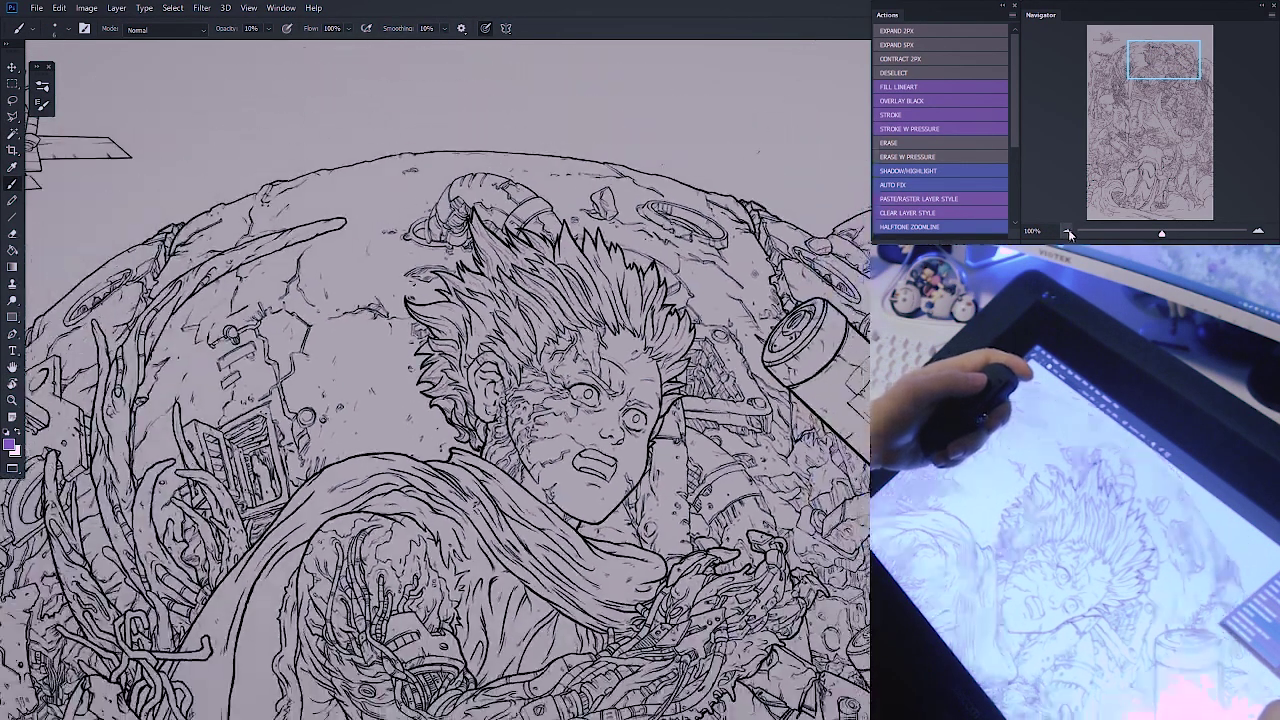
click(1067, 230)
click(1067, 230)
click(1067, 230)
click(1137, 104)
drag(1137, 104, 1215, 124)
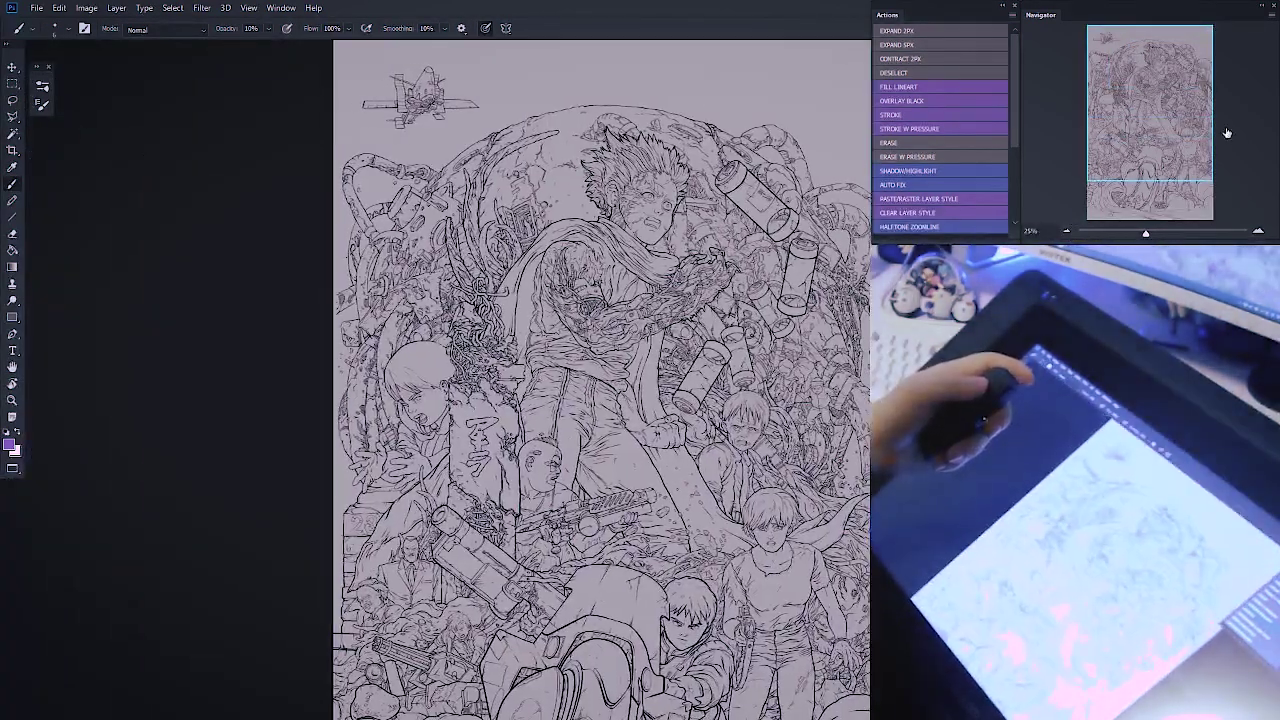
Zoom in and out in fixed increments, finishing at 300% on the spiky-haired character's eyes and mouth
click(1258, 232)
click(1258, 232)
click(1258, 232)
click(1258, 232)
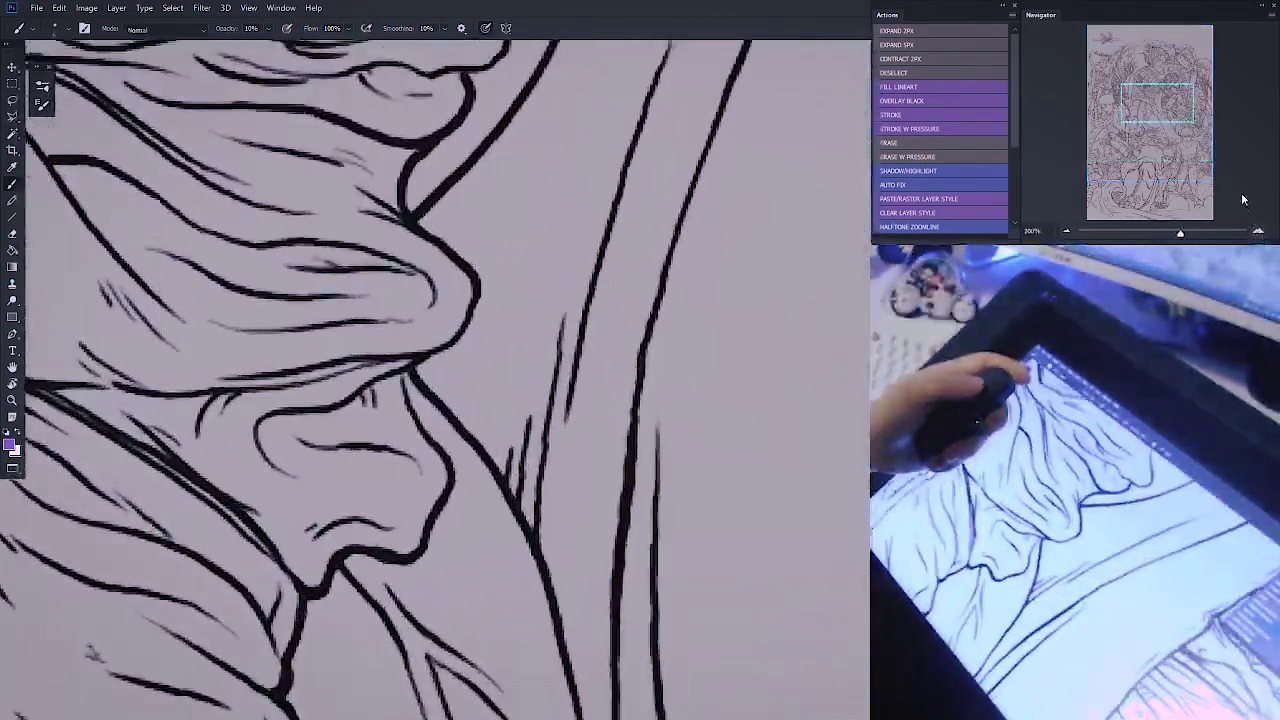
click(1068, 232)
click(1068, 232)
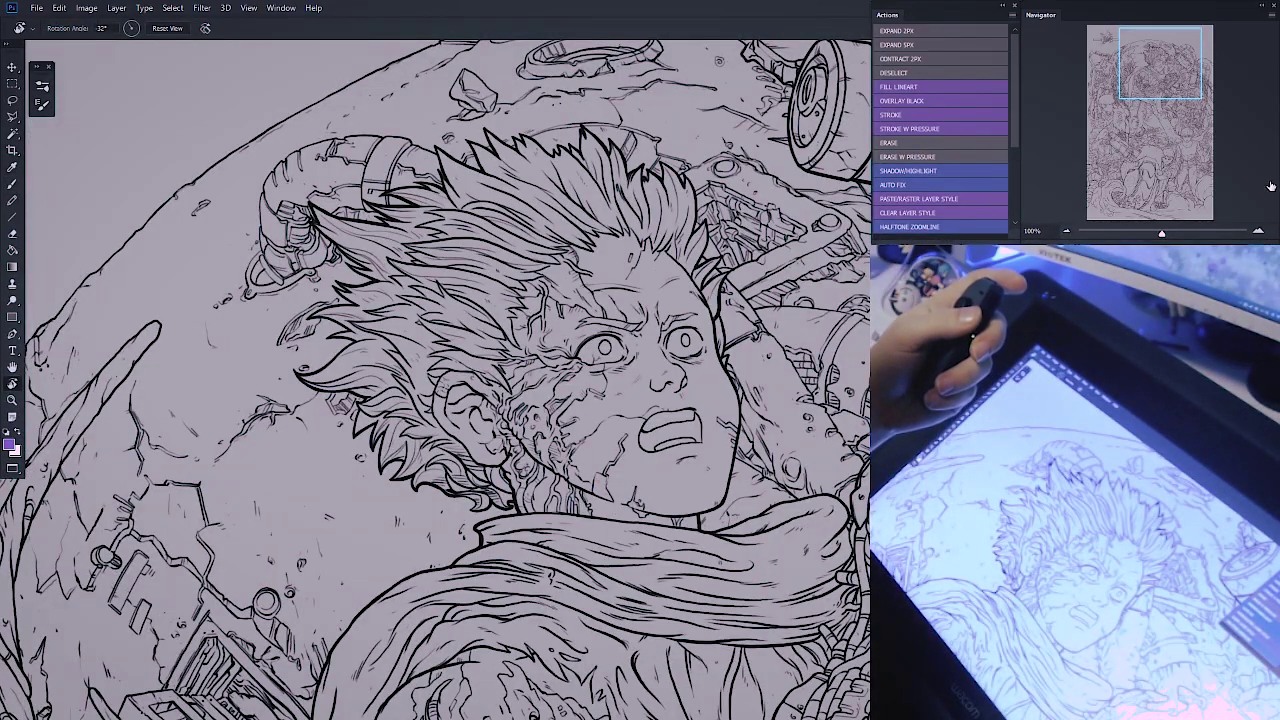
click(1258, 232)
click(1258, 232)
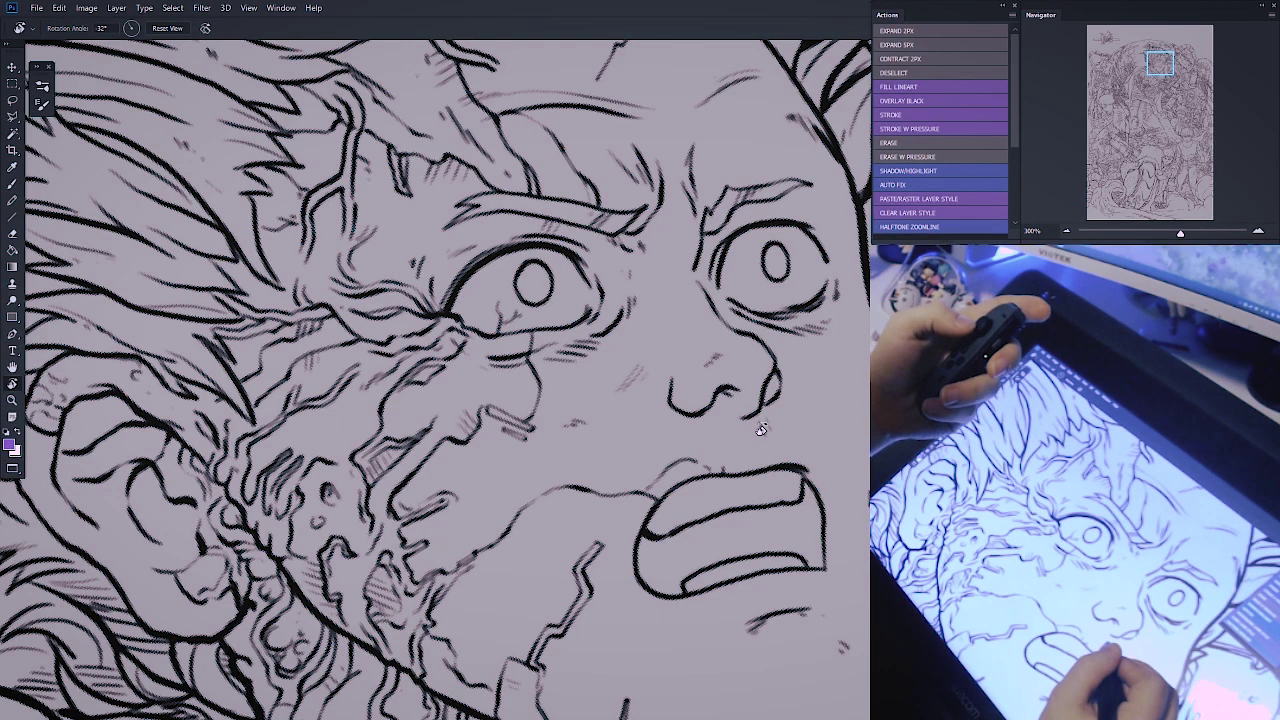
Scrub the zoom level smoothly with the Zoom tool on the character's face and around the figure holding the rotary gun
key(z)
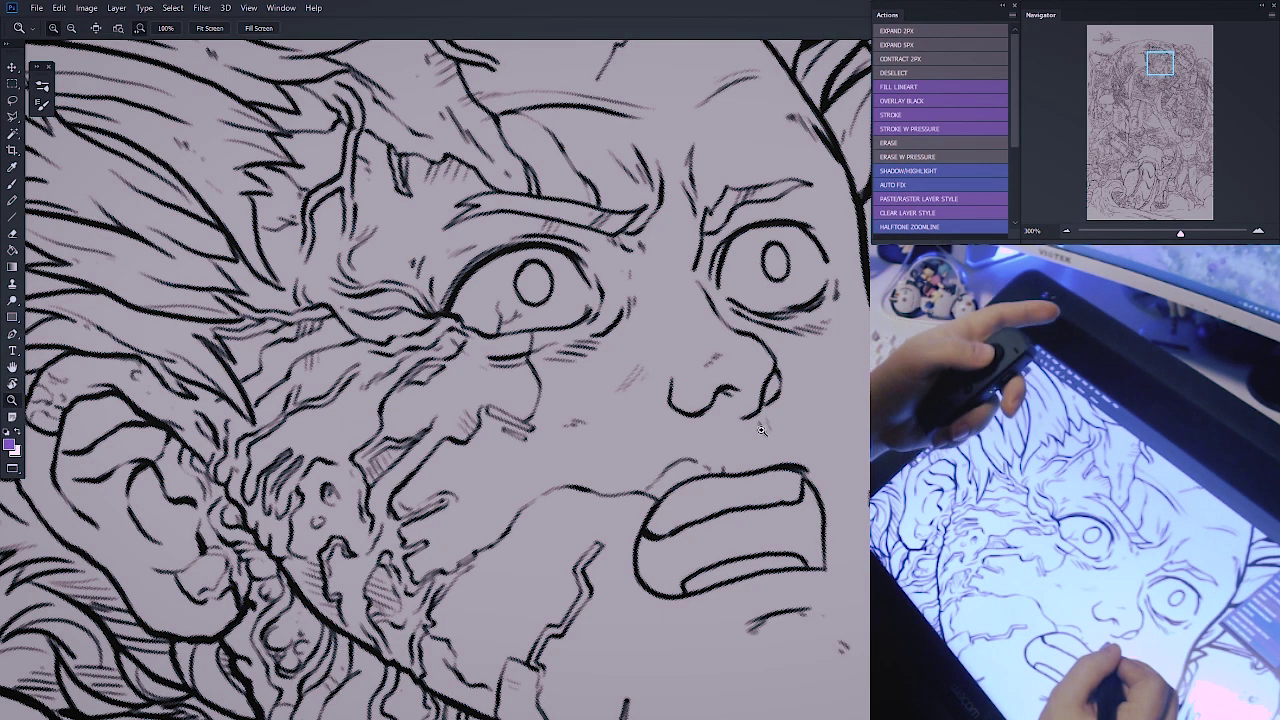
drag(761, 430, 700, 419)
drag(804, 387, 750, 387)
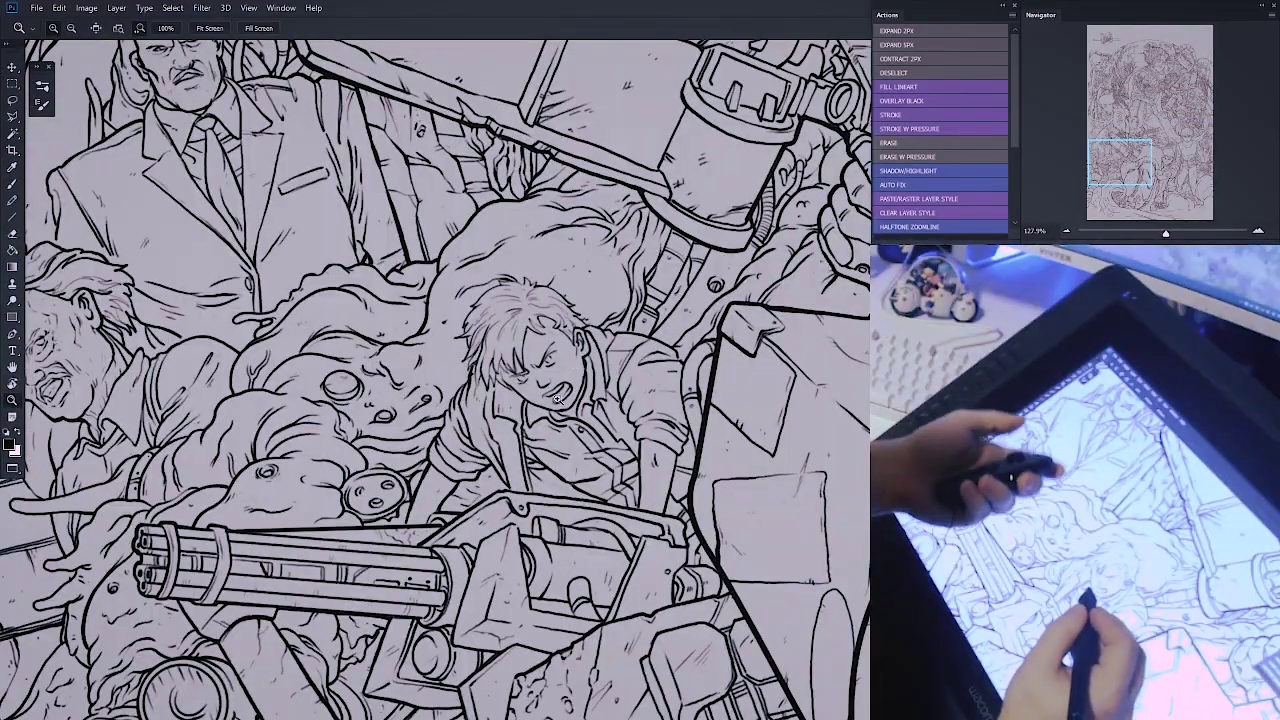
mouse_move(579, 442)
mouse_down()
mouse_move(599, 440)
mouse_move(564, 428)
mouse_up()
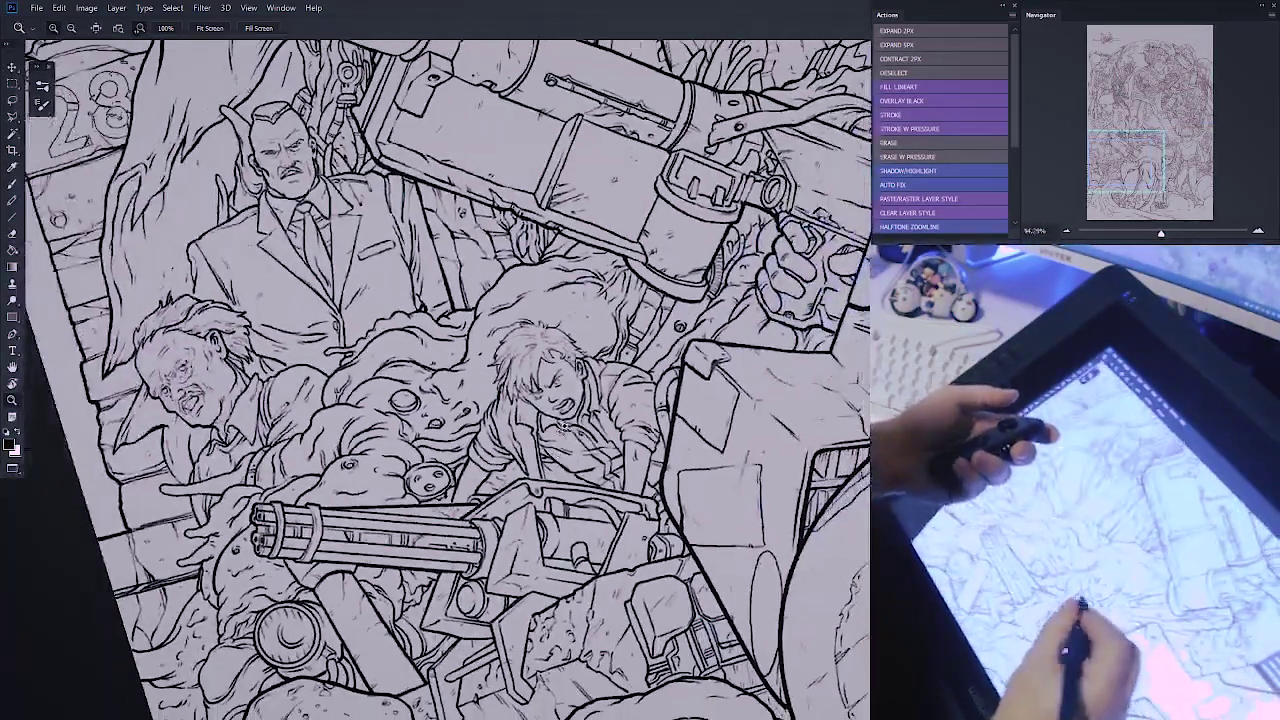